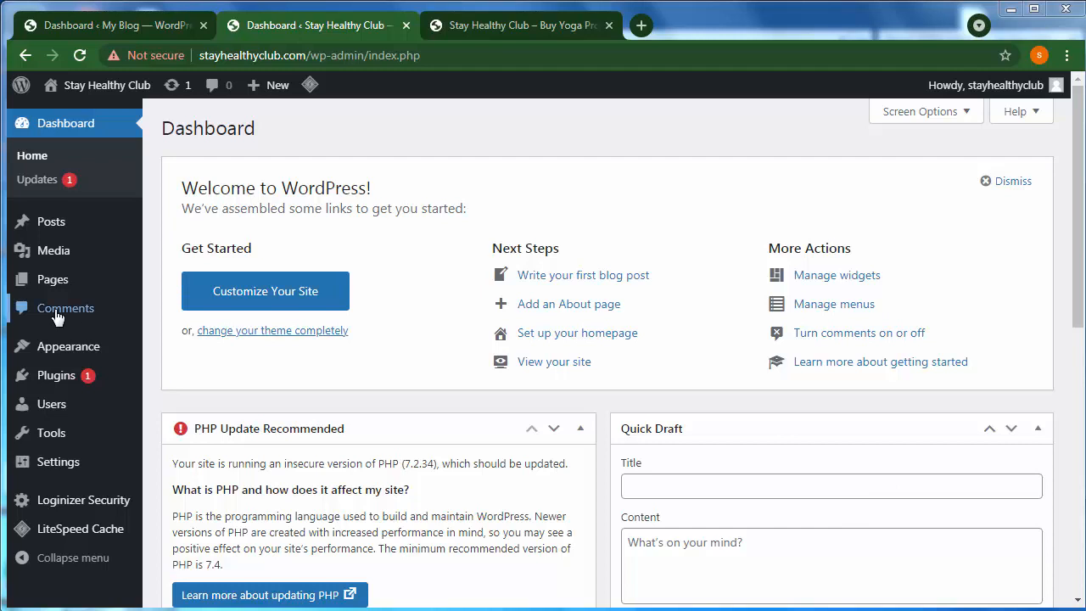
Start a new blog post and place the cursor in its empty body
mouse_move(73, 225)
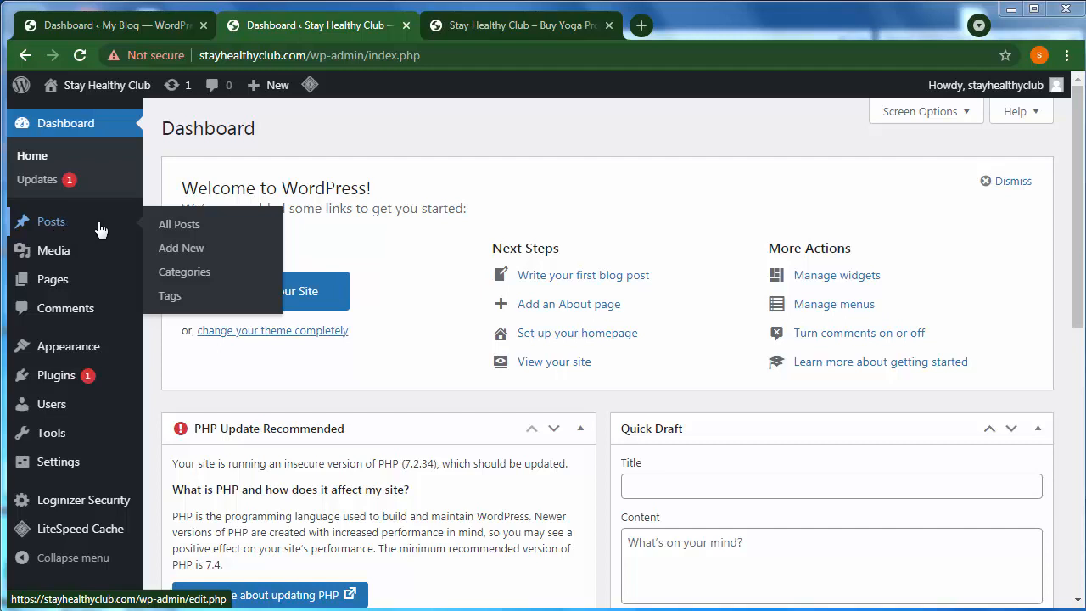
click(179, 249)
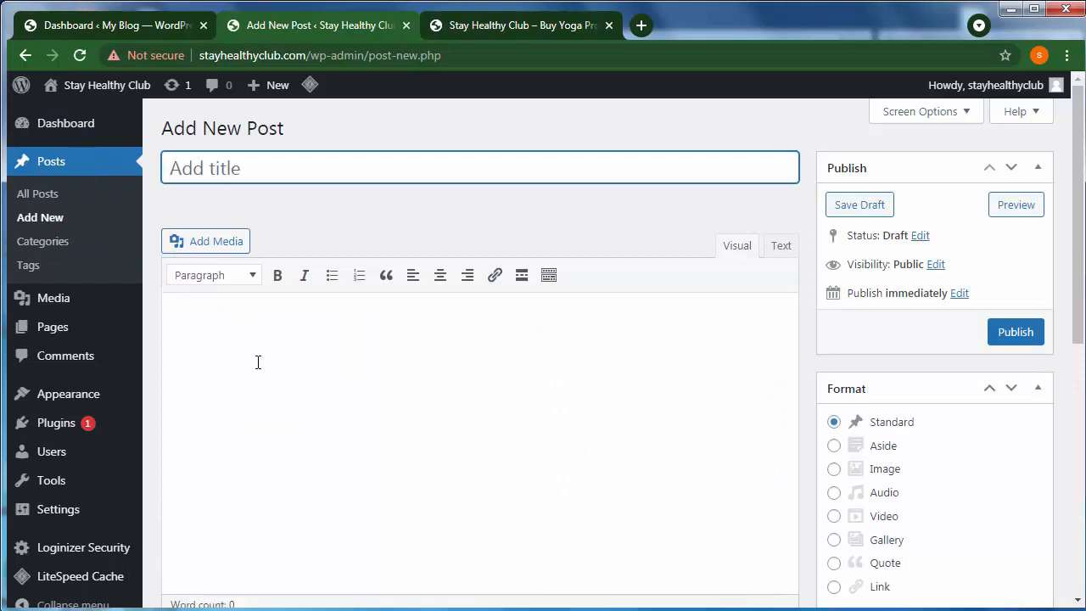
click(257, 363)
click(204, 167)
click(241, 331)
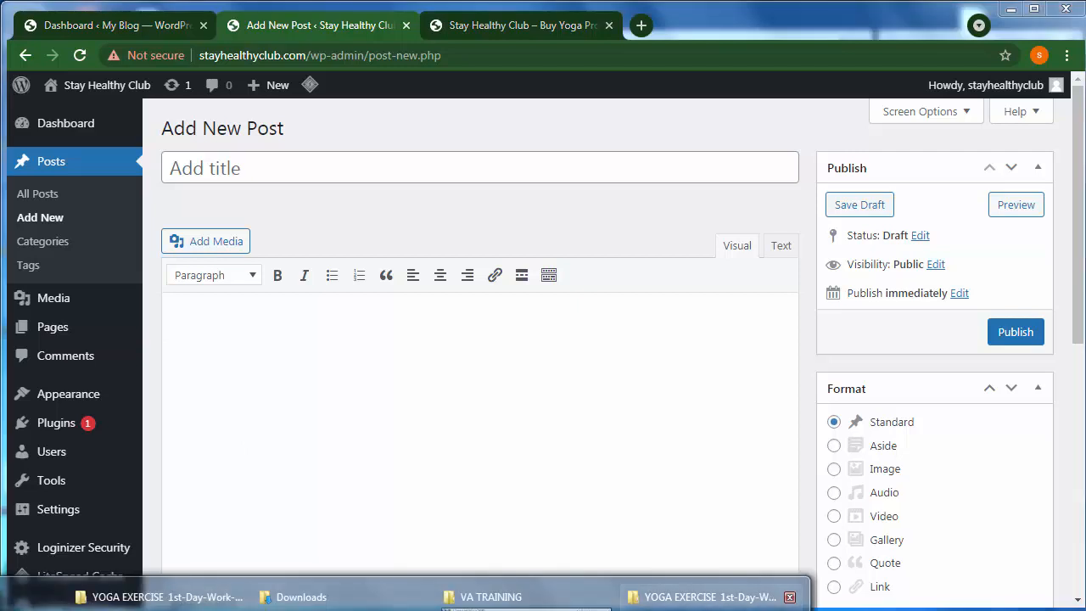
Switch to the YOGA EXERCISE folder in Windows Explorer, open "12-How do I exercise correctly in Ramadan" and copy its entire text
click(704, 597)
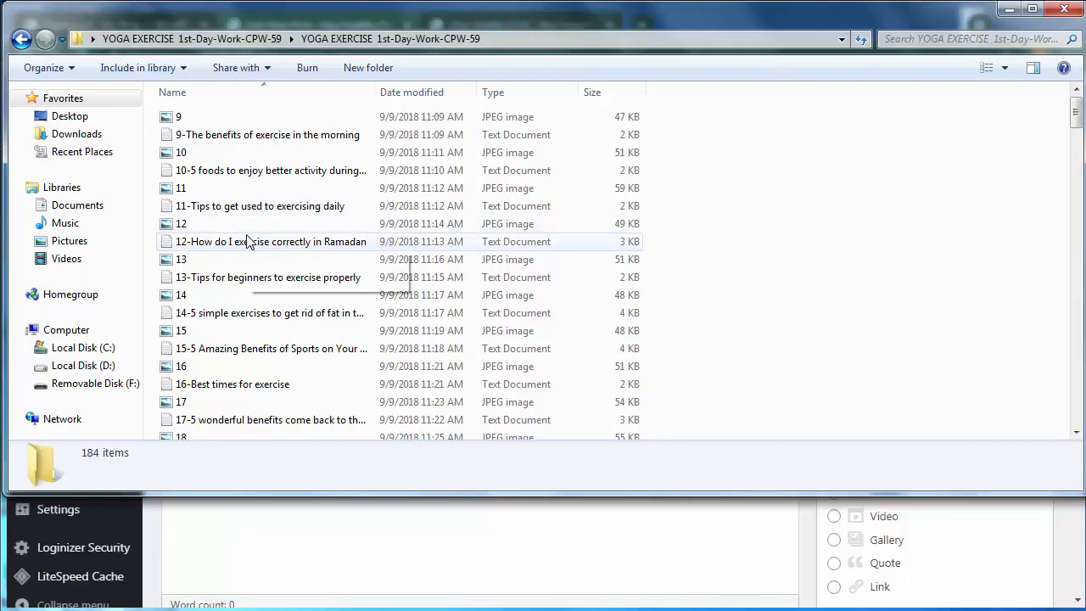
click(192, 214)
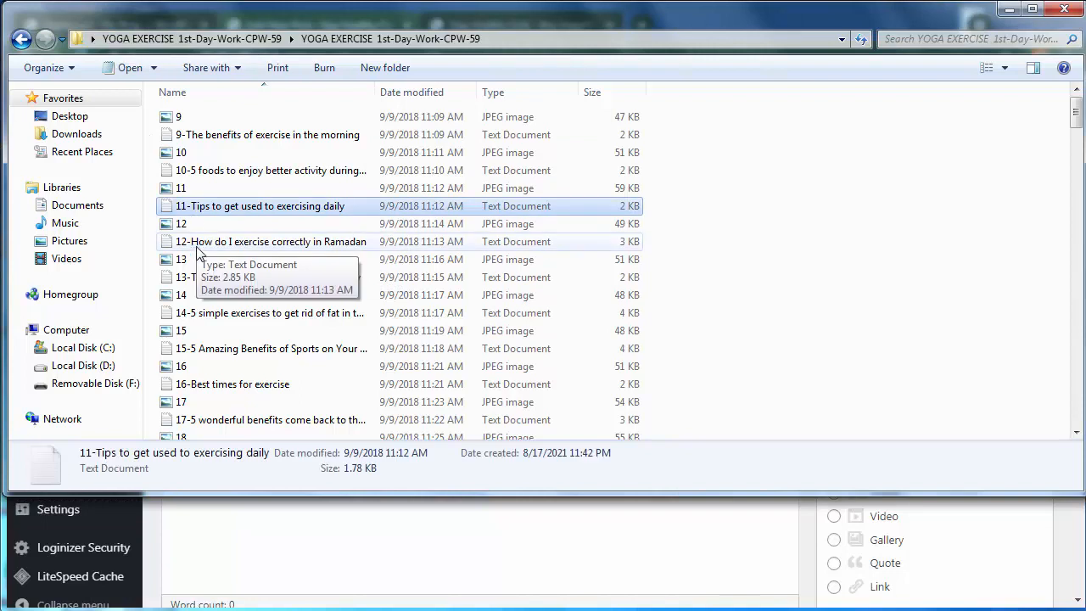
double_click(192, 242)
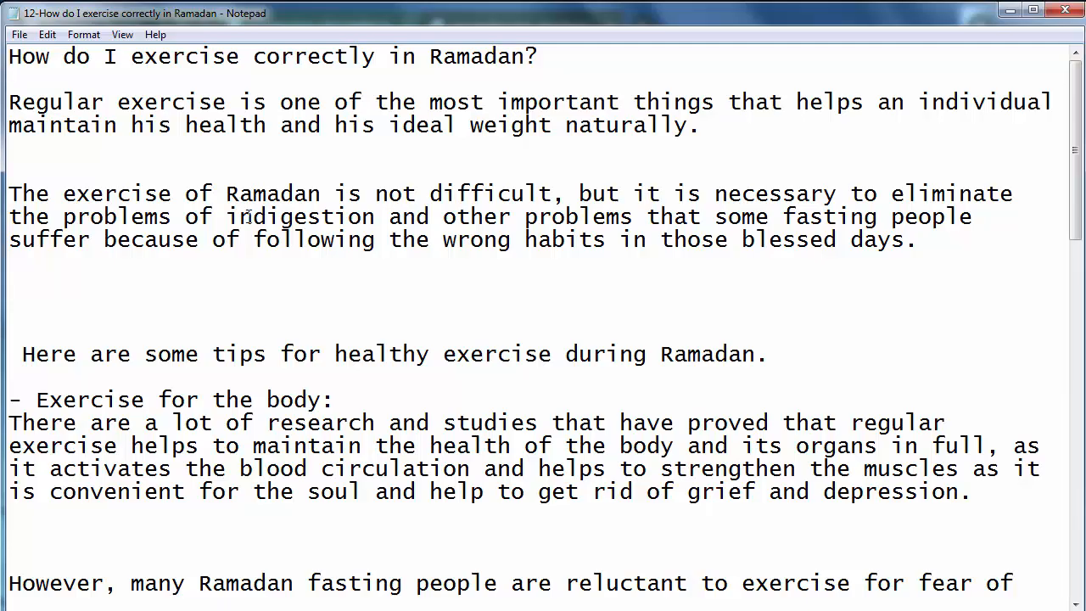
key(ctrl+a)
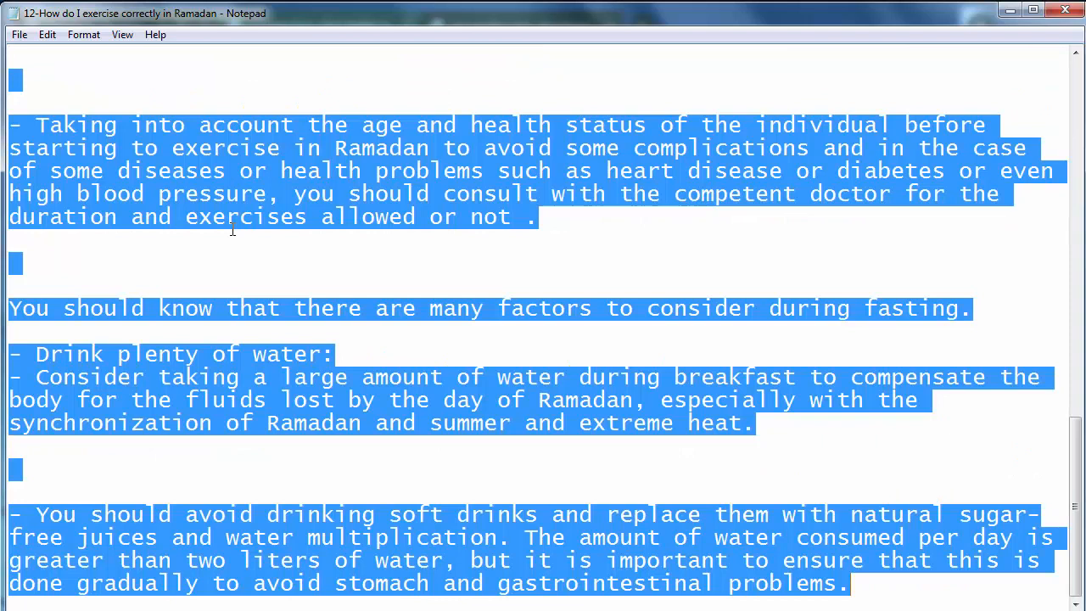
Return to the WordPress post in the browser and paste the copied article into its body
key(alt+Tab)
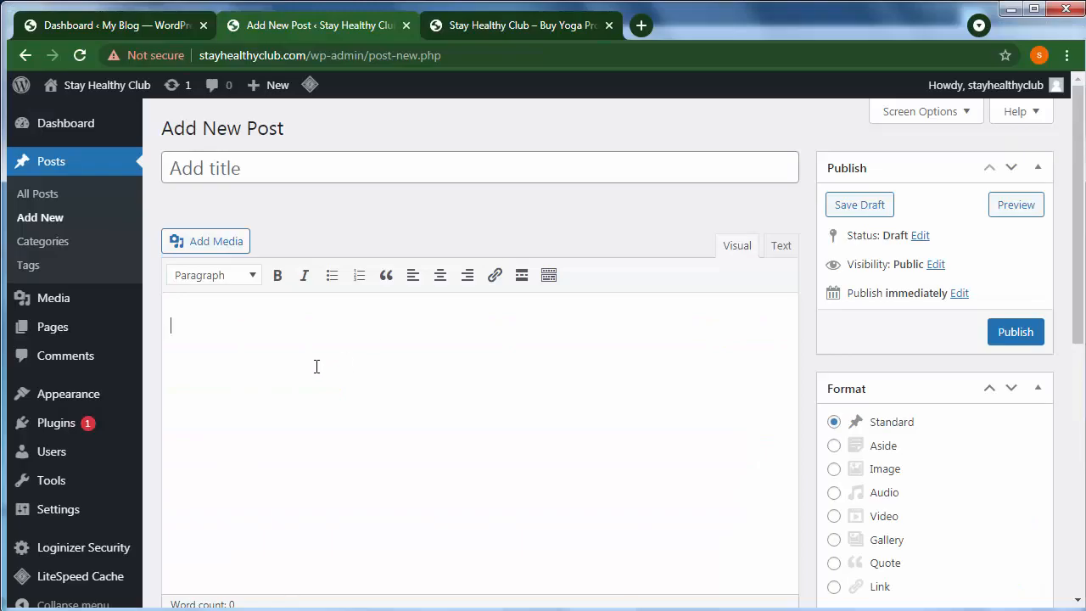
key(ctrl+v)
scroll(316, 367, down, 5)
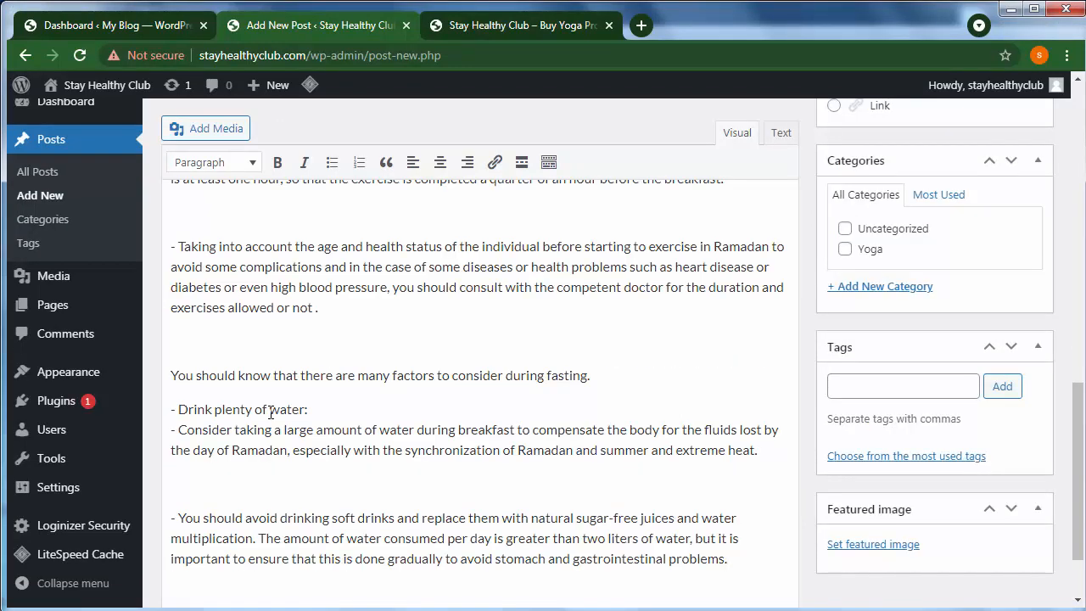
Copy the article's first line, "How do I exercise correctly in Ramadan?", into the post title
scroll(272, 346, up, 15)
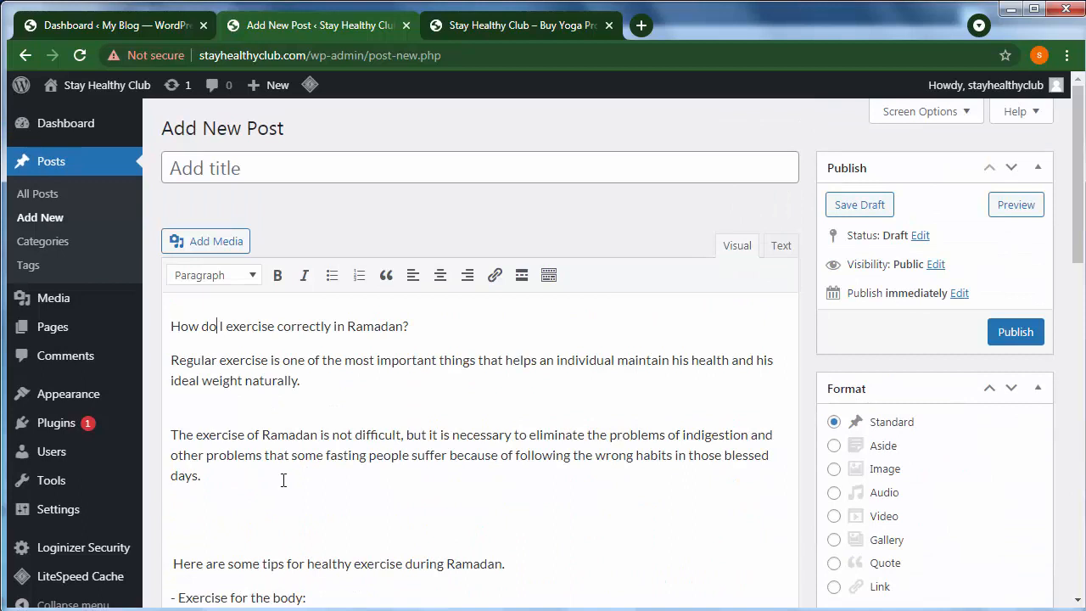
key(shift+End)
key(ctrl+c)
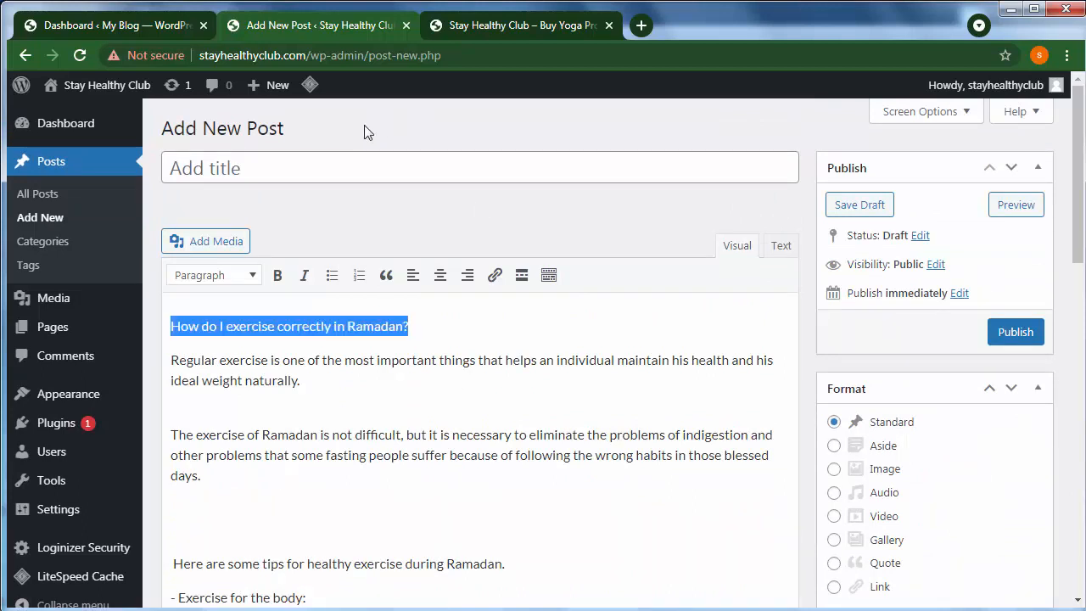
click(342, 167)
key(ctrl+v)
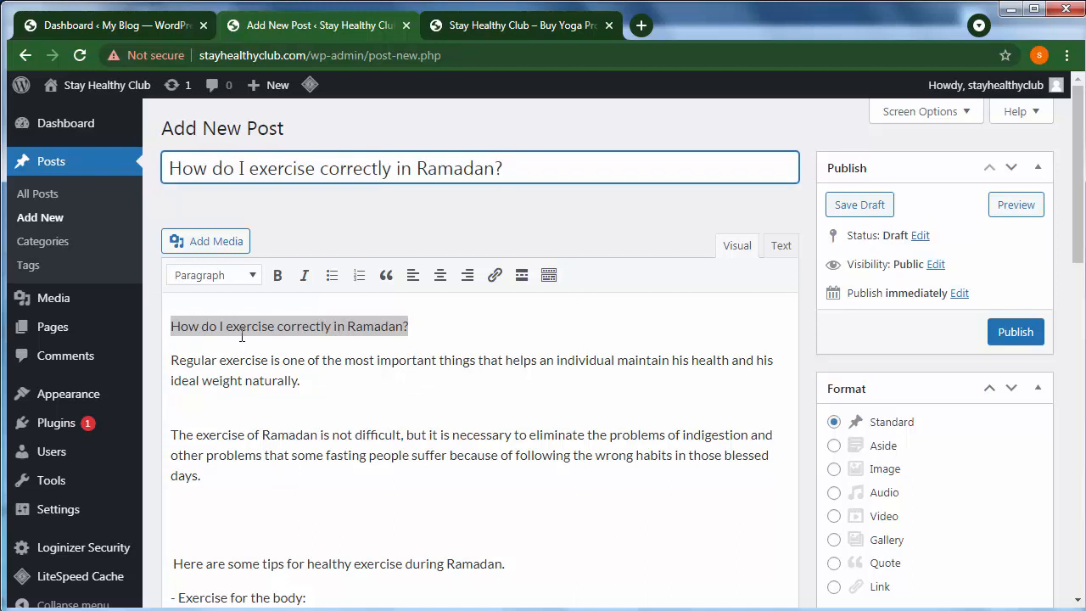
Format the body's first line, "How do I exercise correctly in Ramadan?", as Heading 1
click(234, 348)
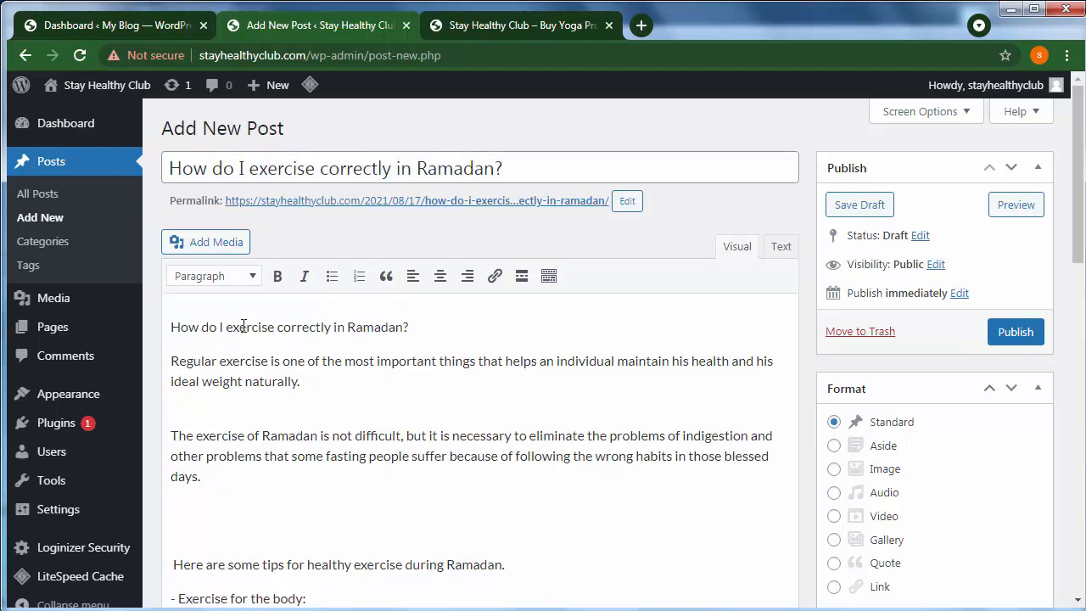
triple_click(203, 321)
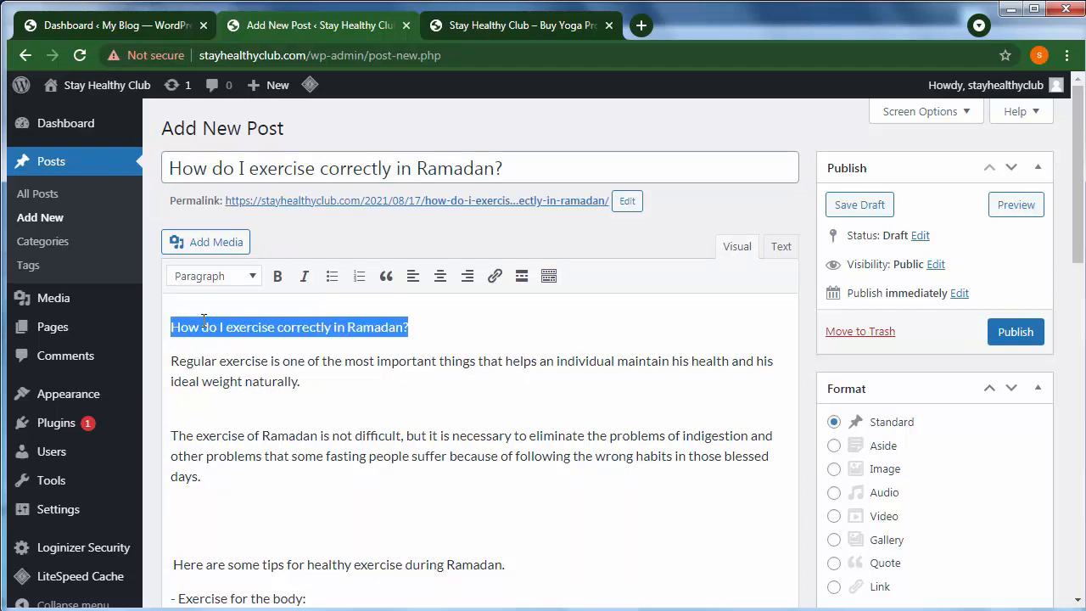
click(218, 276)
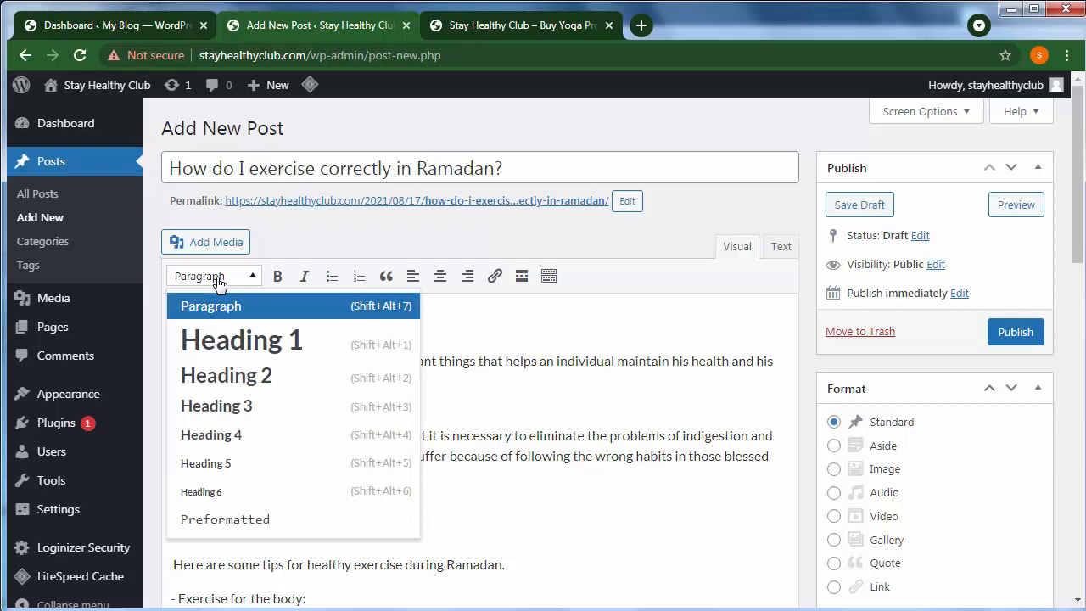
click(234, 343)
Remove the surplus blank lines before and after the paragraph beginning "The exercise of Ramadan is not difficult"
click(204, 363)
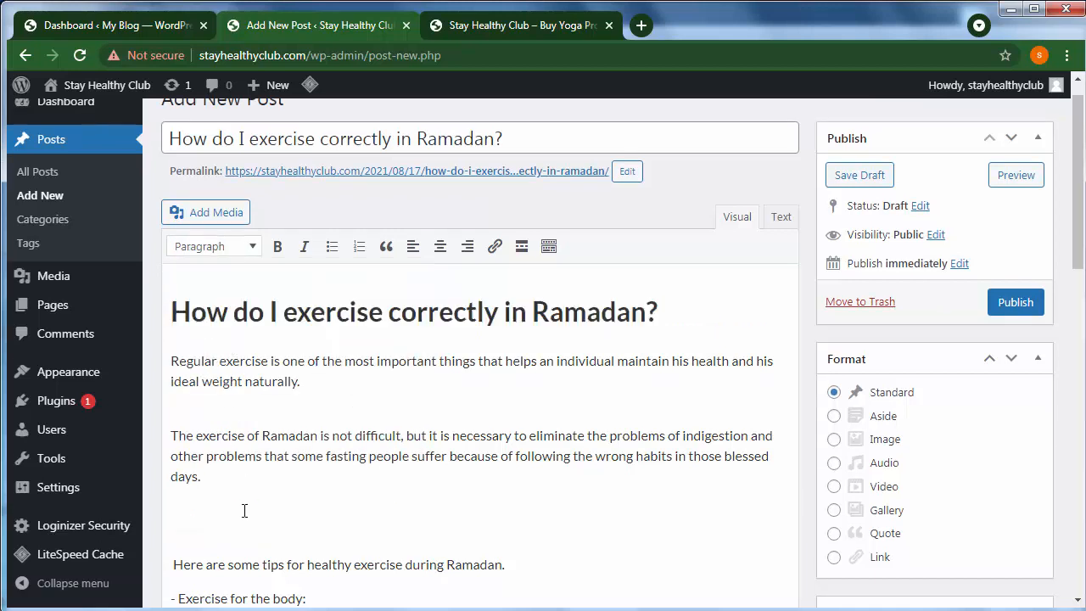
key(Delete)
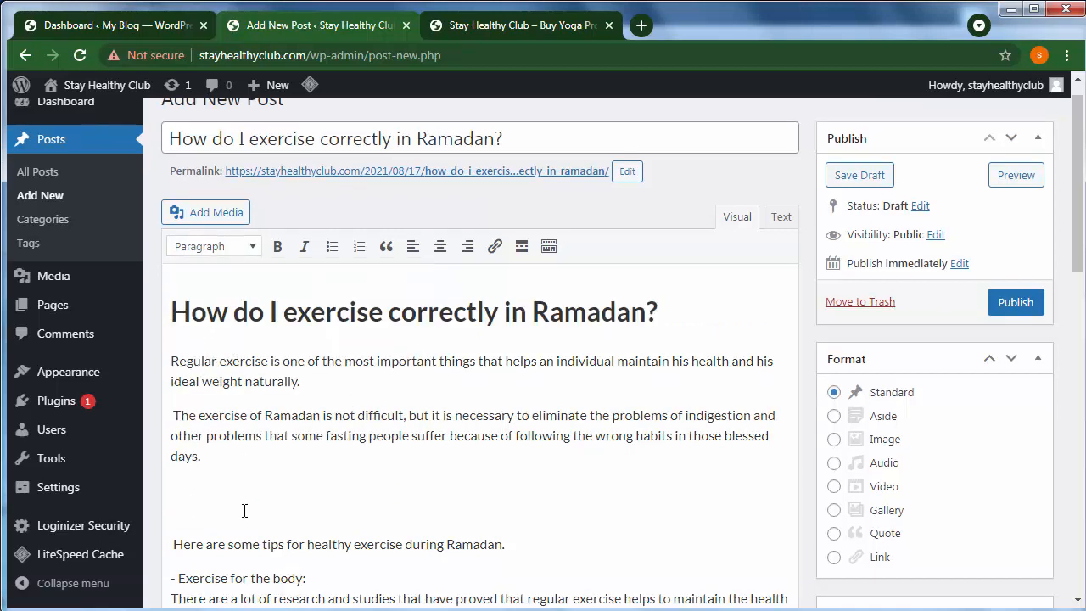
key(Delete)
key(Delete)
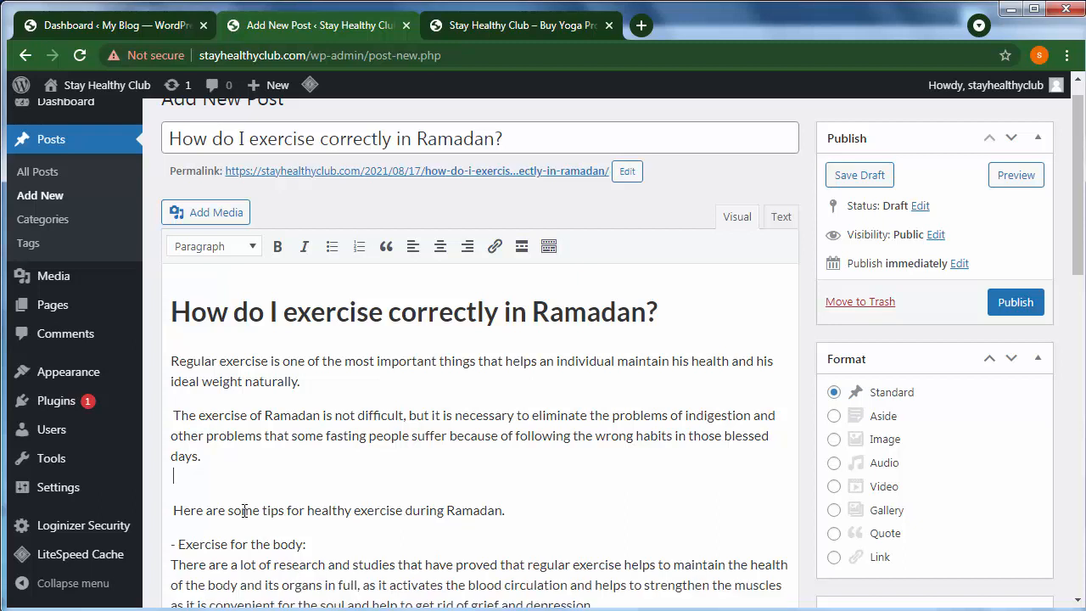
Split "- Exercise for the body:" into its own paragraph and format it as Heading 2
key(Return)
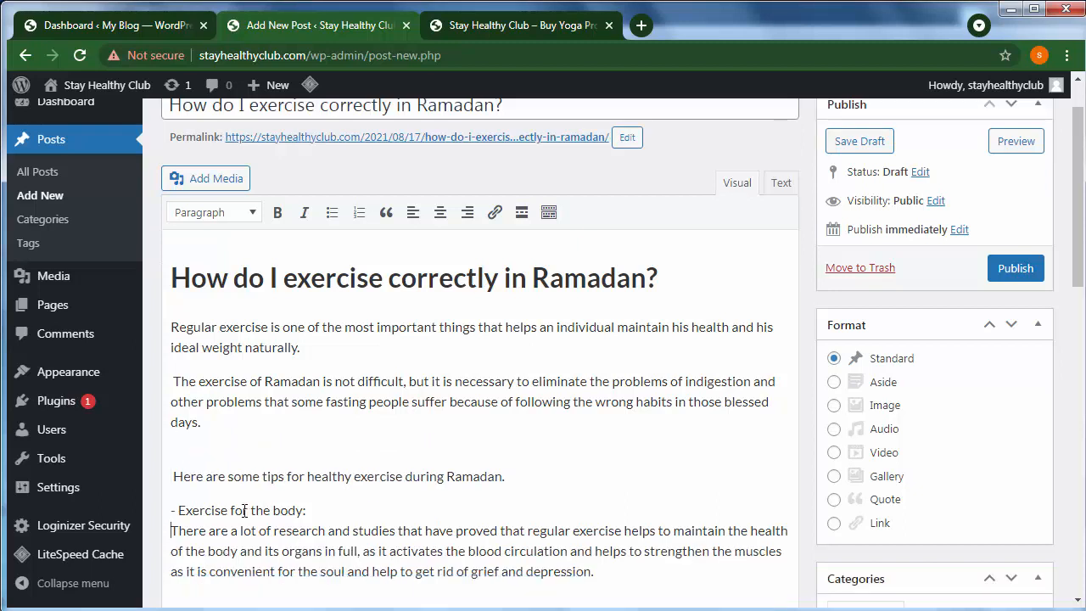
key(Return)
triple_click(245, 505)
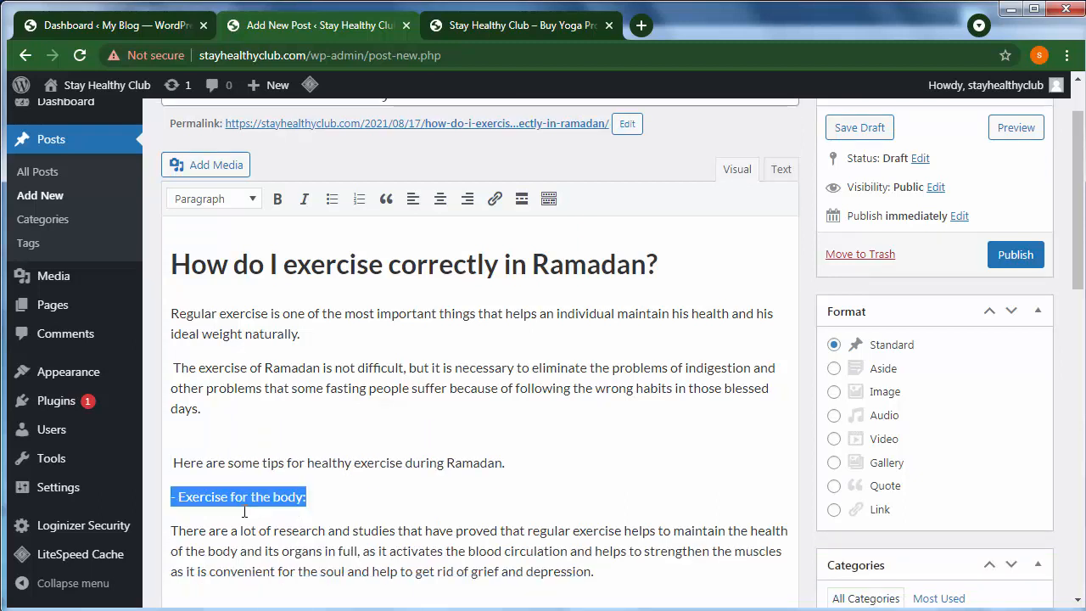
click(256, 197)
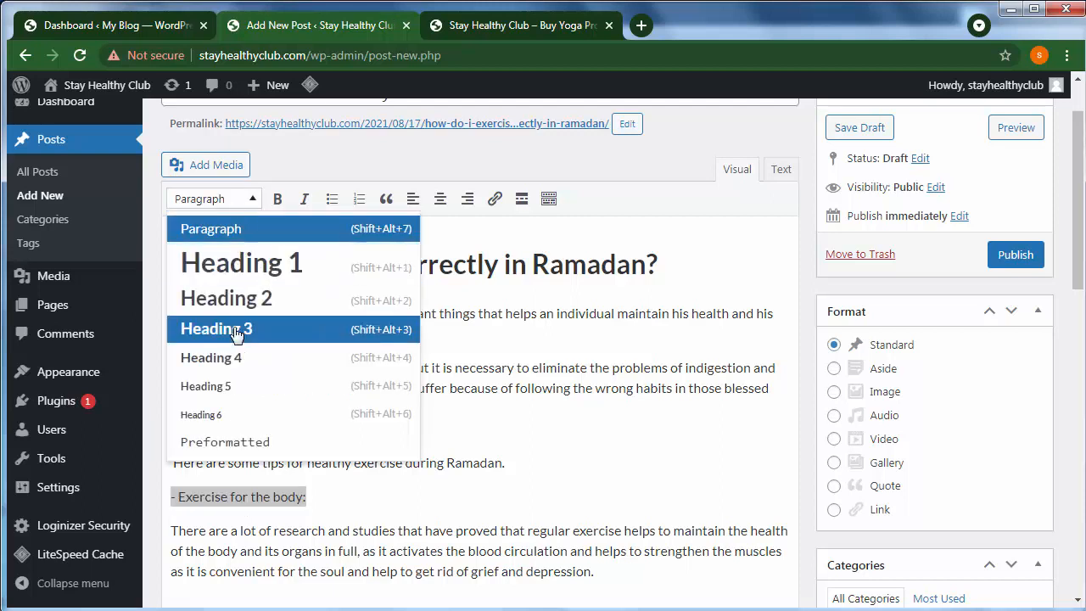
click(235, 299)
Split "- The right time to exercise in Ramadan:" into its own paragraph and format it as Heading 2
scroll(357, 424, down, 3)
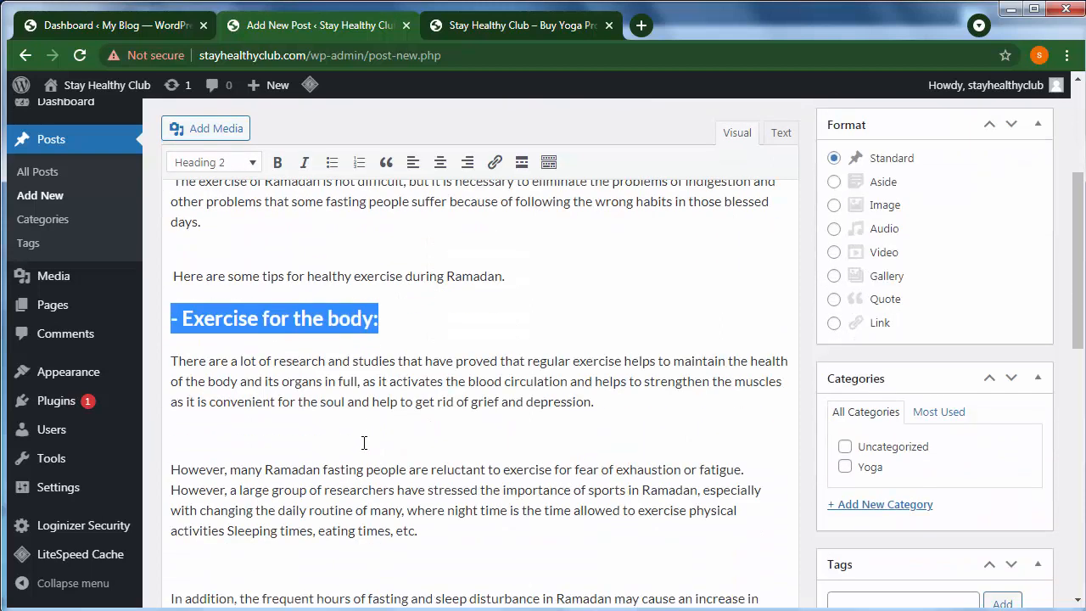
scroll(273, 402, down, 1)
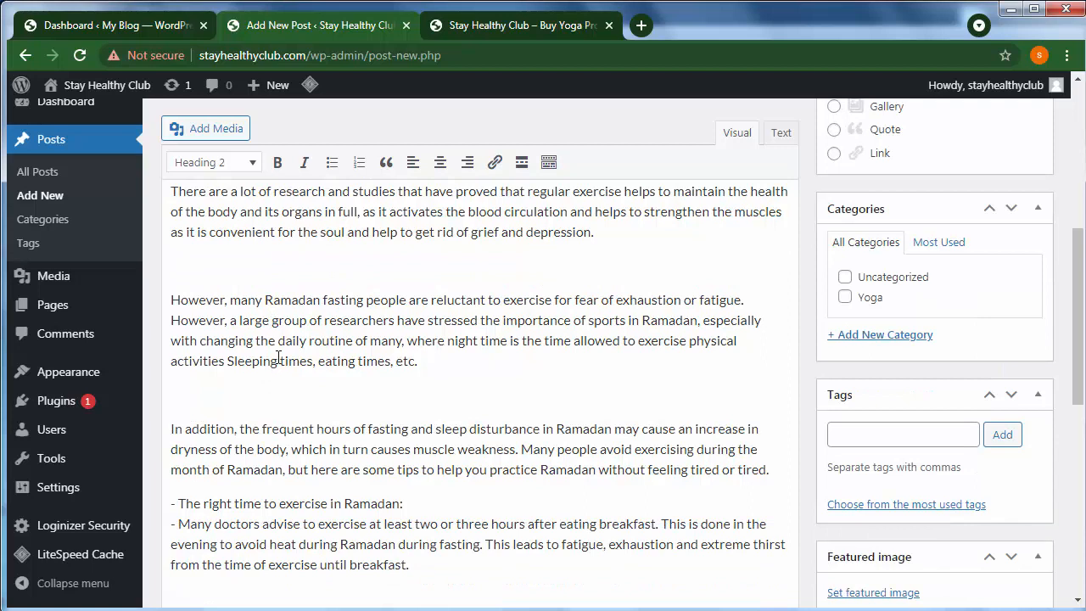
scroll(286, 390, down, 2)
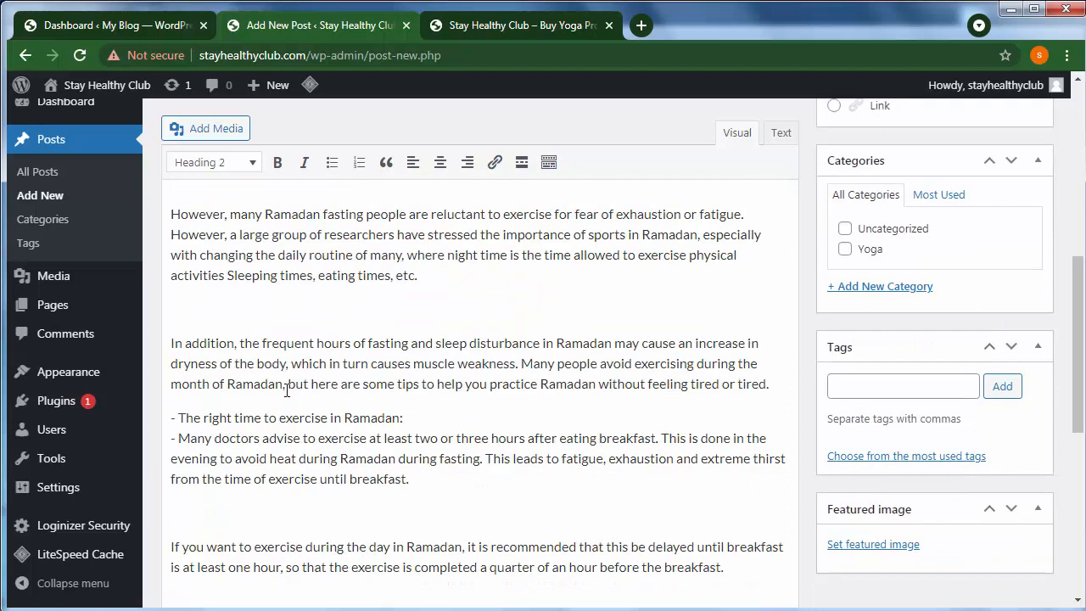
click(212, 352)
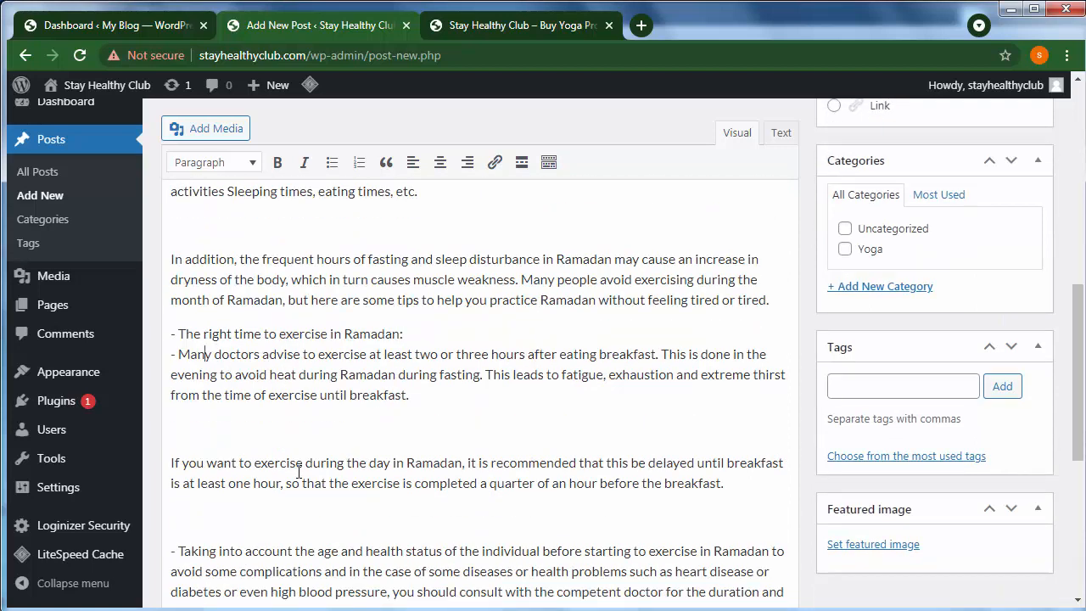
key(Return)
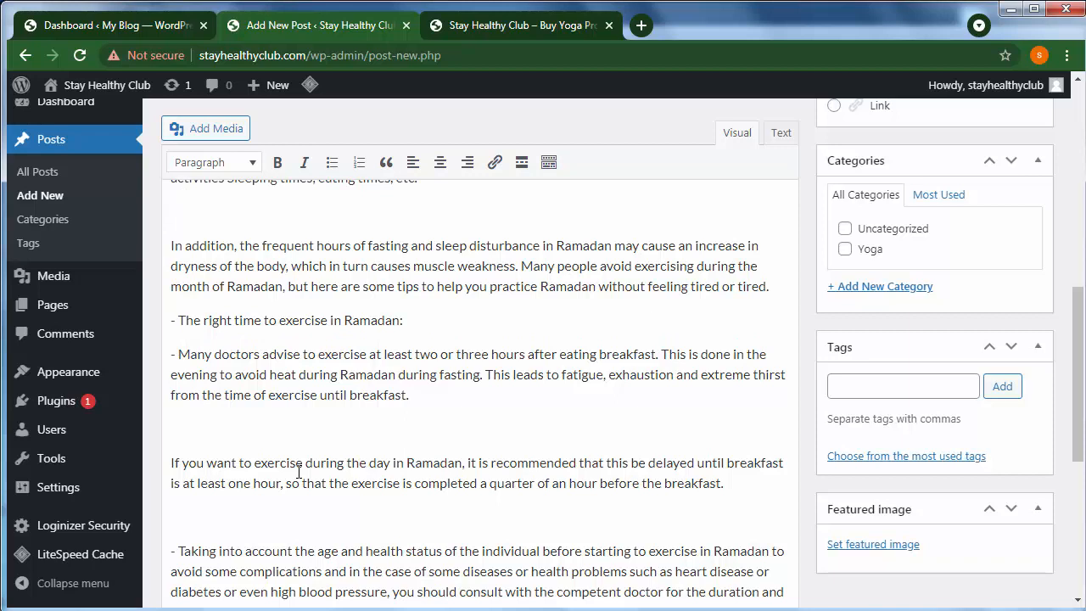
key(shift+End)
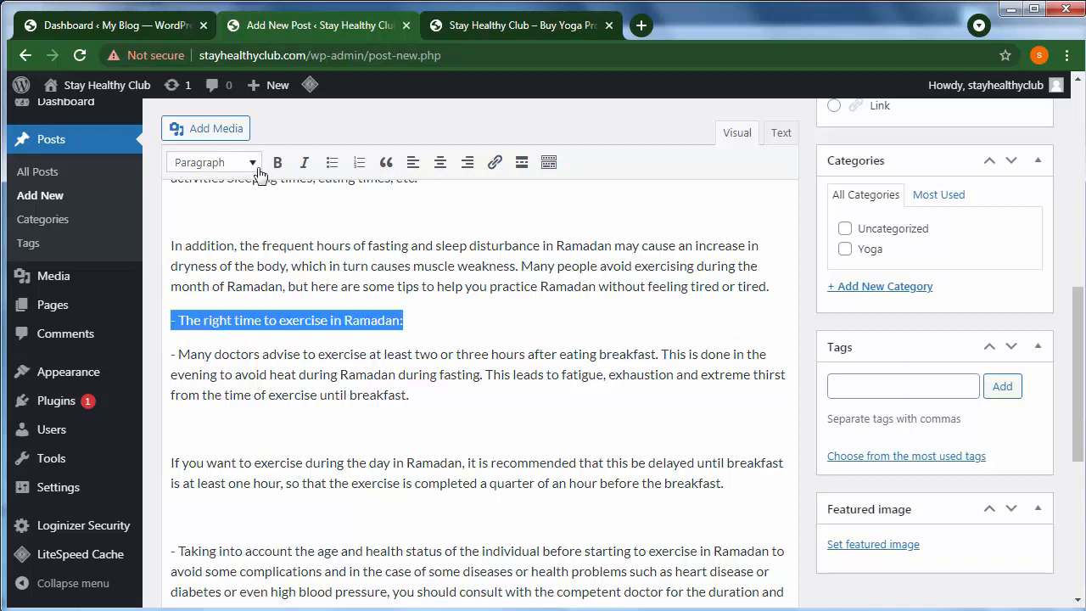
click(228, 164)
click(229, 261)
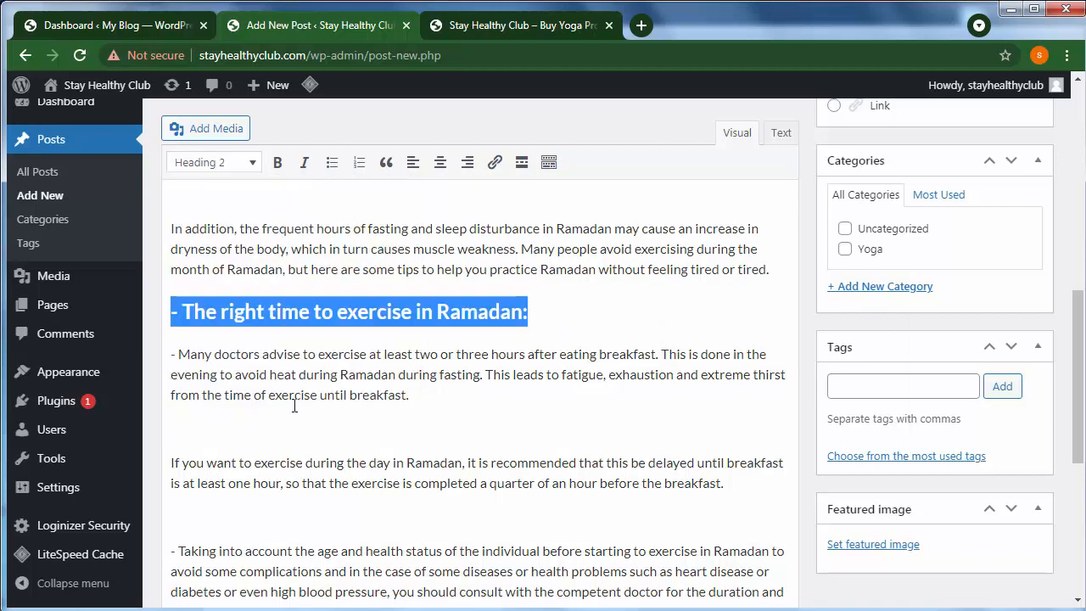
Split "- Drink plenty of water:" into its own paragraph and format it as Heading 2
scroll(294, 406, down, 2)
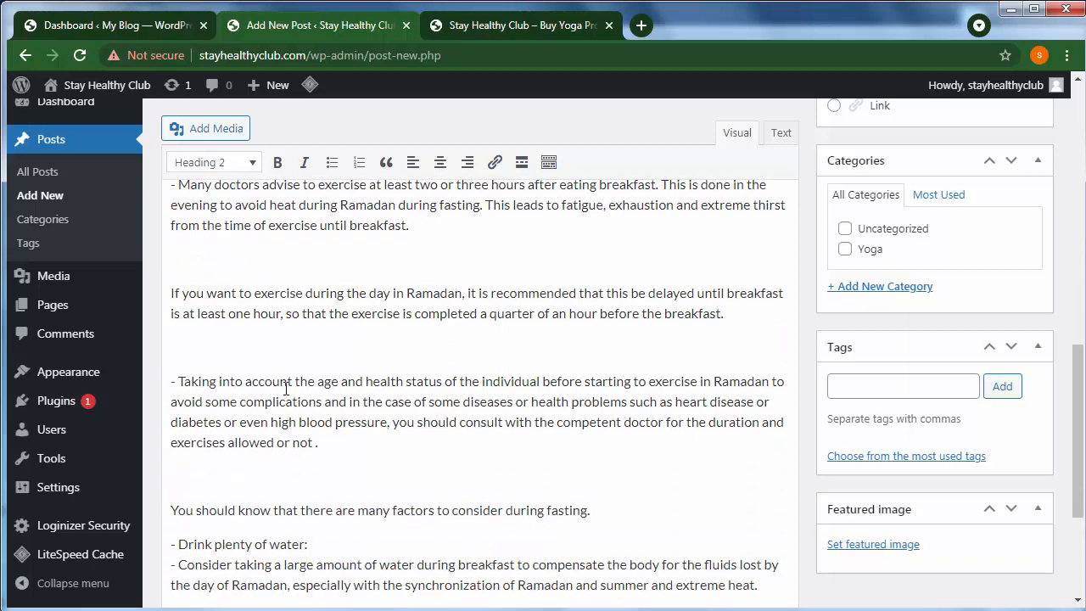
scroll(286, 389, up, 1)
click(300, 378)
scroll(301, 446, down, 2)
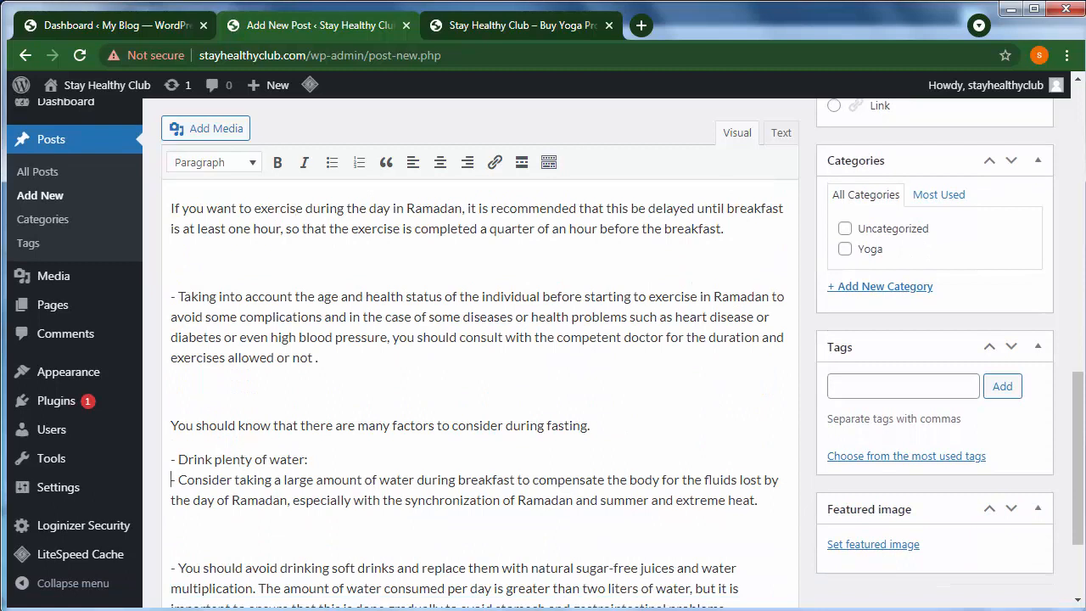
key(Return)
key(Up)
key(shift+End)
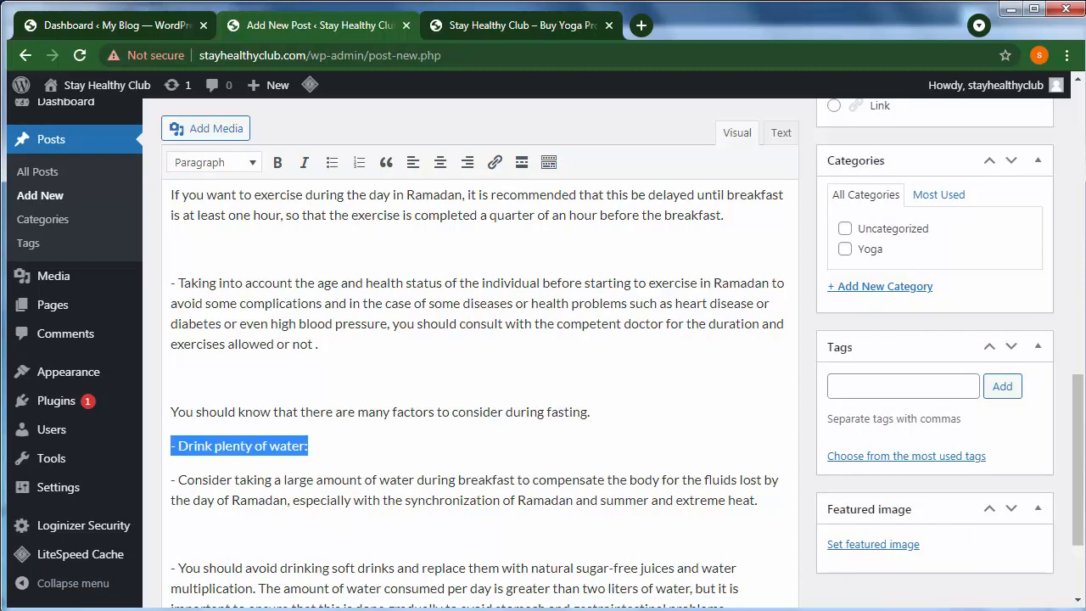
click(217, 162)
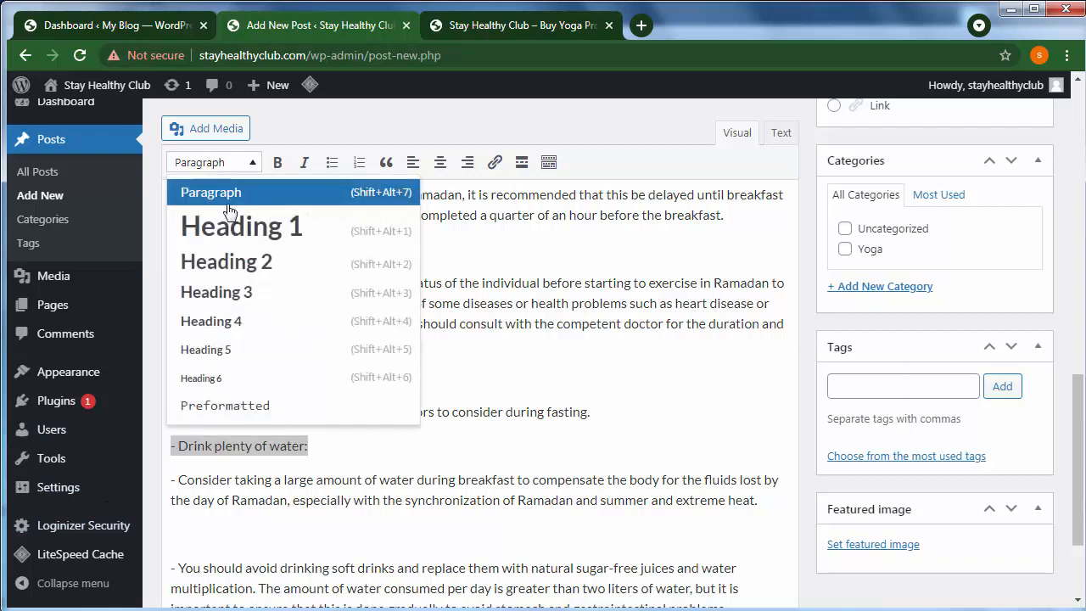
click(228, 270)
scroll(339, 399, down, 2)
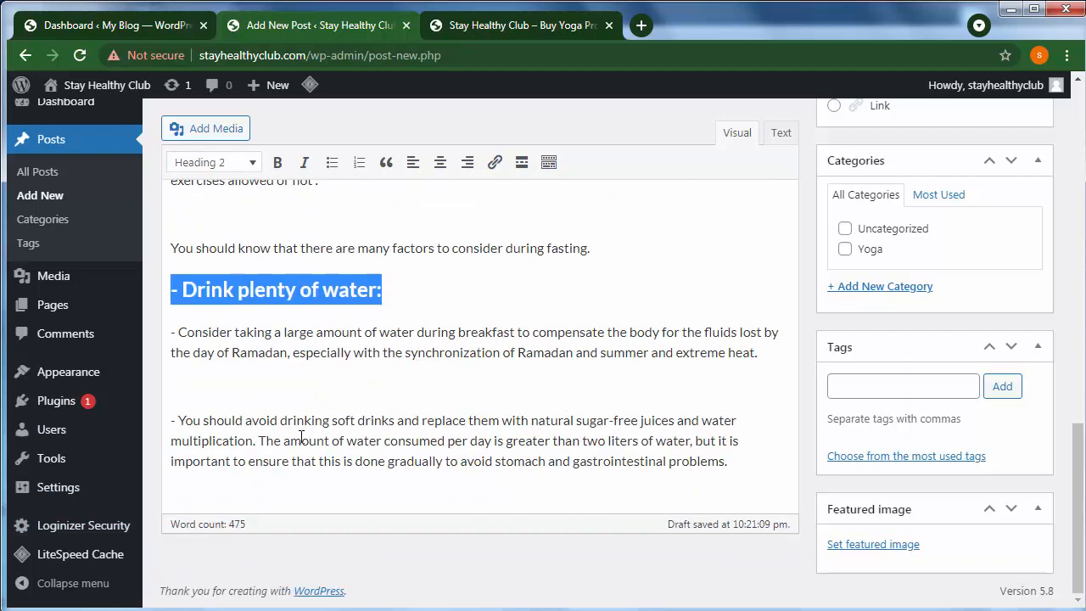
scroll(467, 437, up, 2)
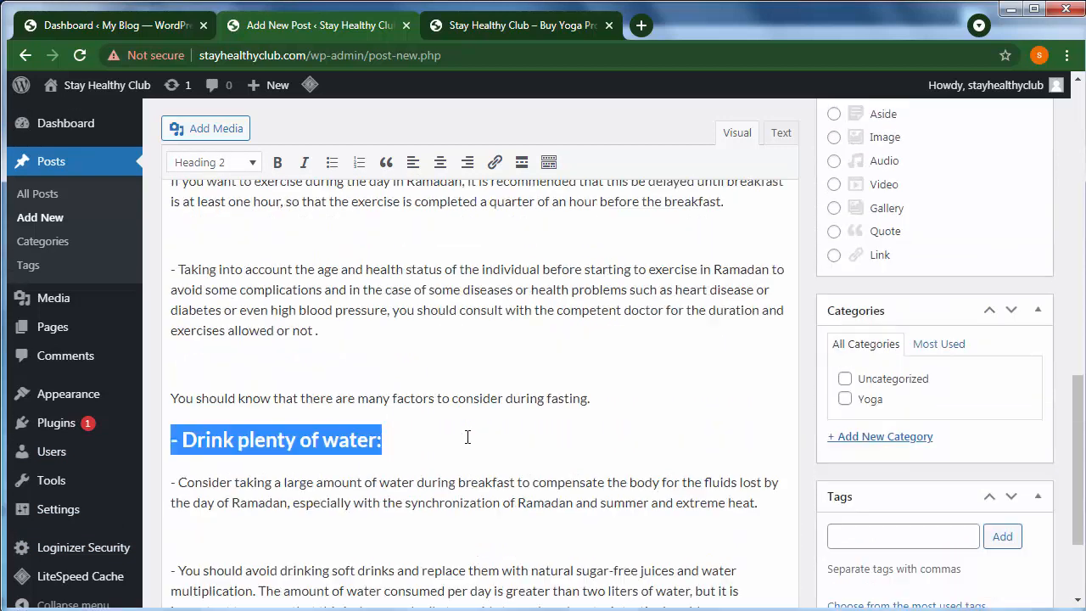
scroll(324, 441, up, 10)
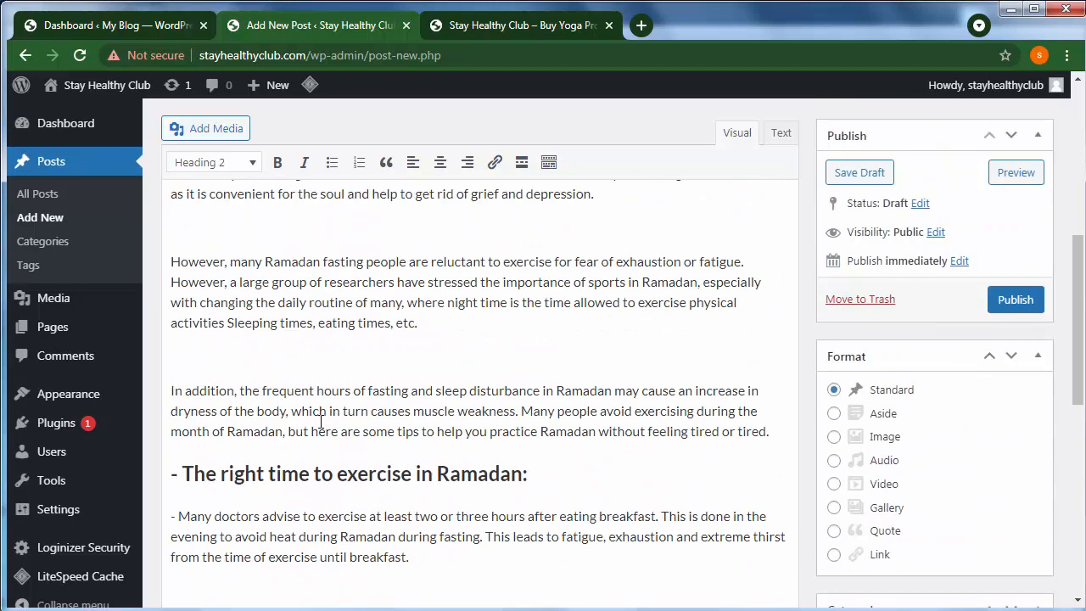
Upload 650x350_the_health_benefits_of_yoga_ref_guide from the Downloads folder for the blank line above "Here are some tips for healthy exercise during Ramadan."
scroll(320, 421, up, 2)
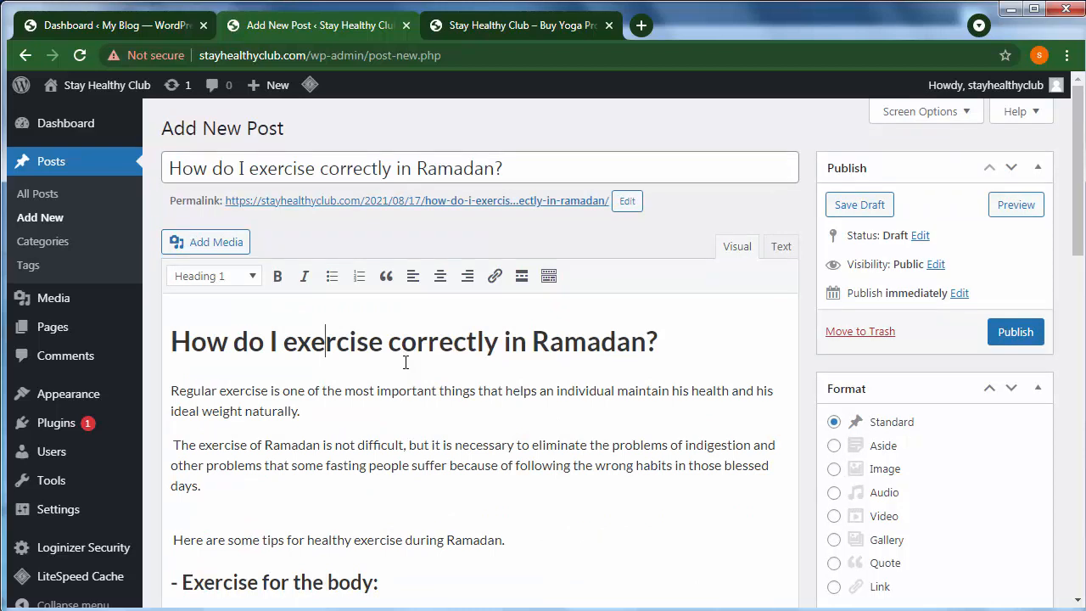
click(331, 507)
scroll(294, 434, down, 2)
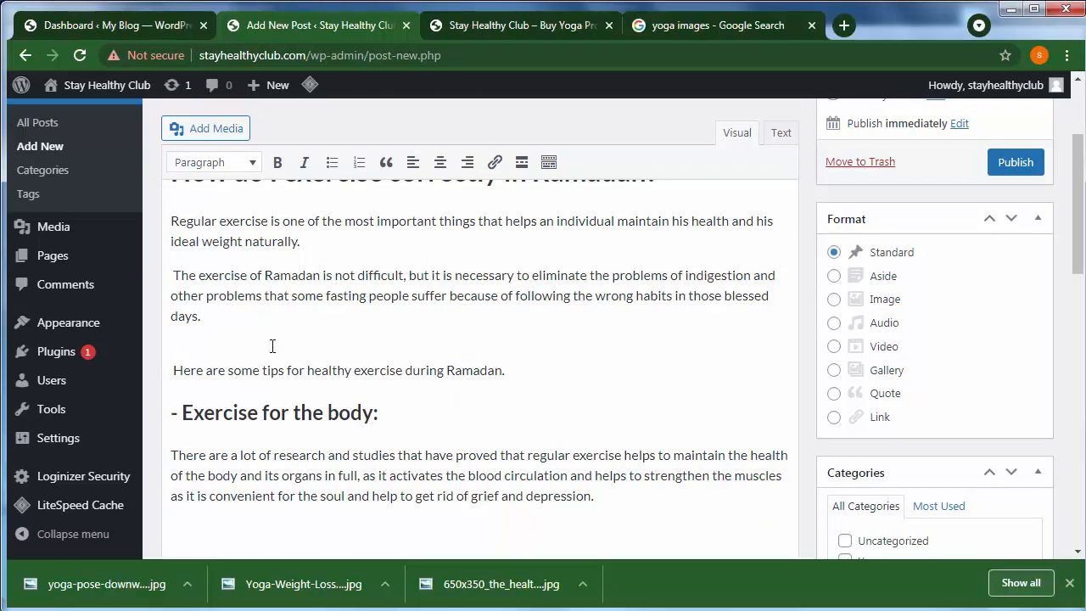
scroll(278, 347, up, 2)
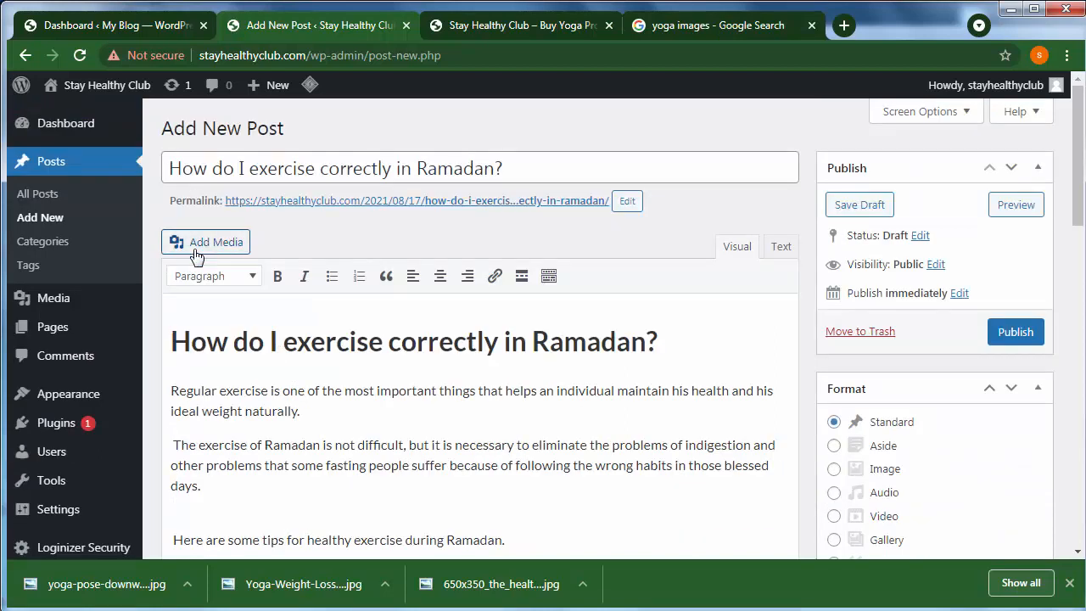
click(205, 253)
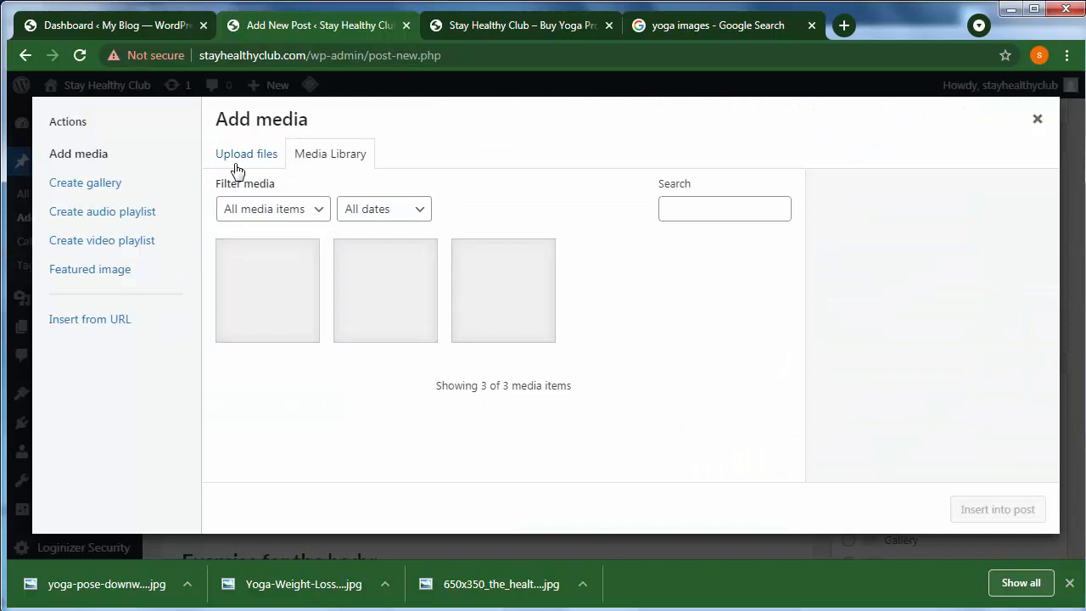
click(238, 167)
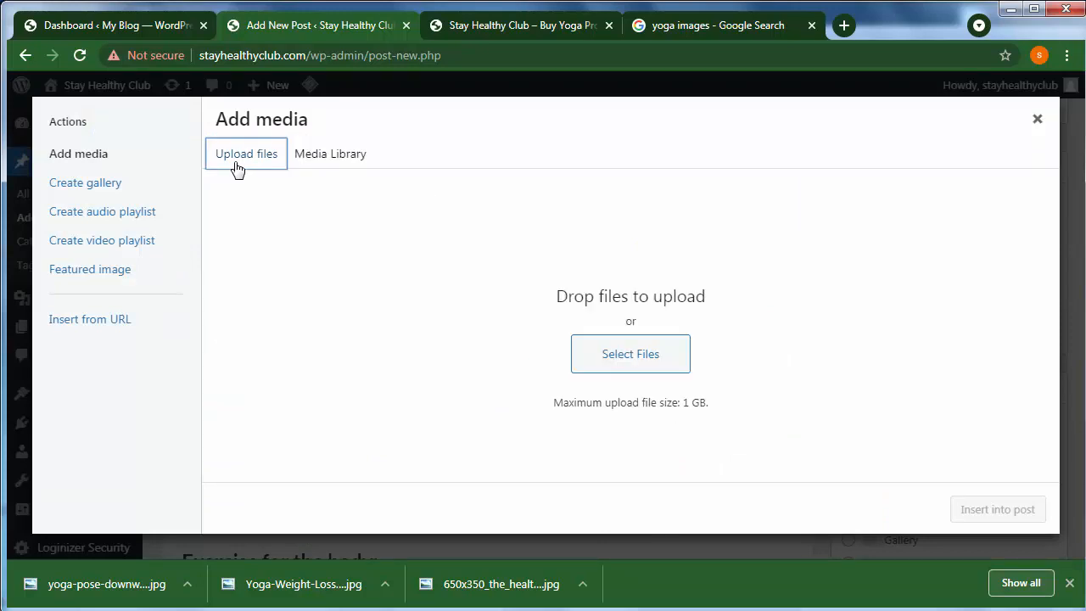
click(624, 365)
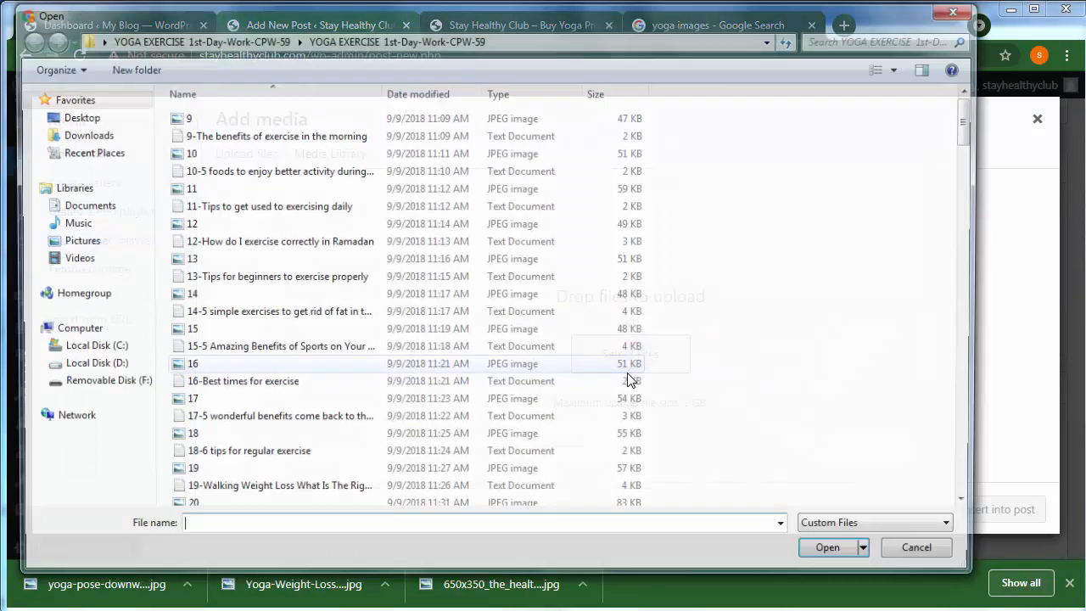
click(89, 136)
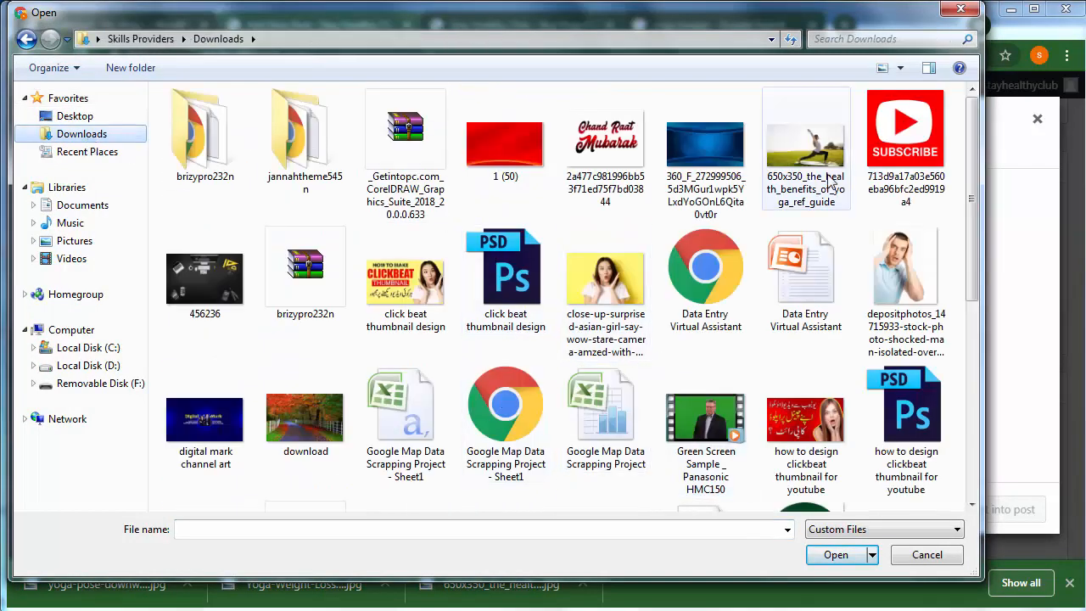
click(803, 144)
click(836, 554)
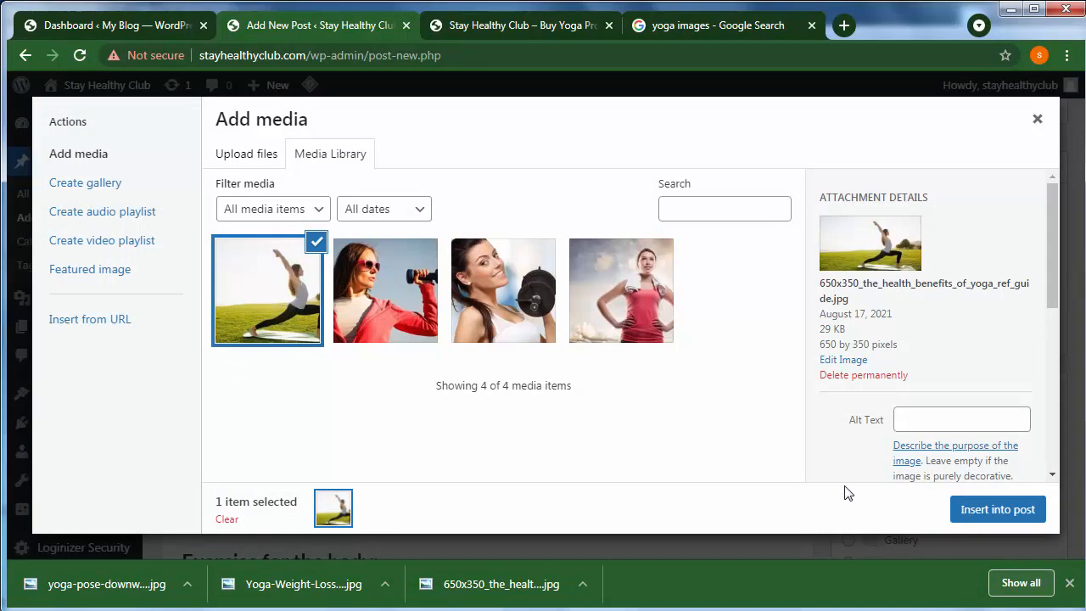
Set the uploaded image's size to Full Size – 650 × 350 and insert it into the post
scroll(965, 349, down, 5)
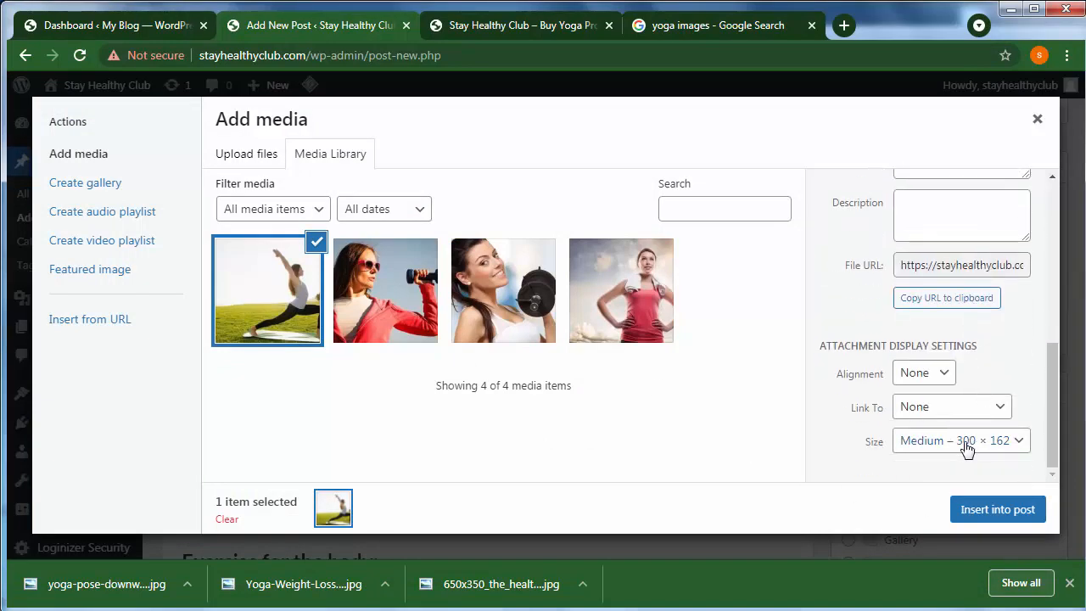
click(919, 447)
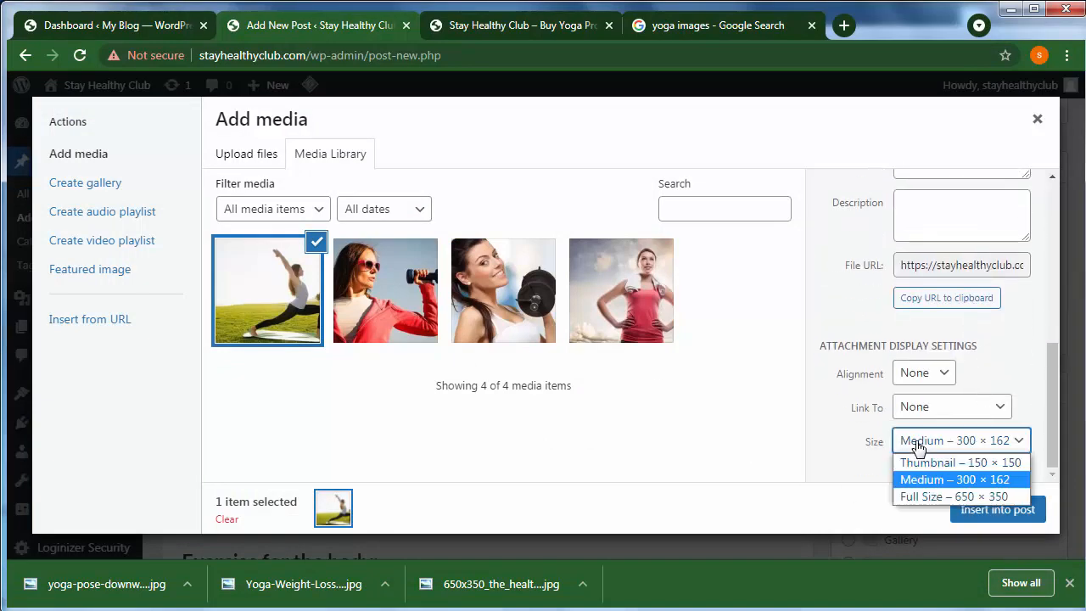
click(916, 496)
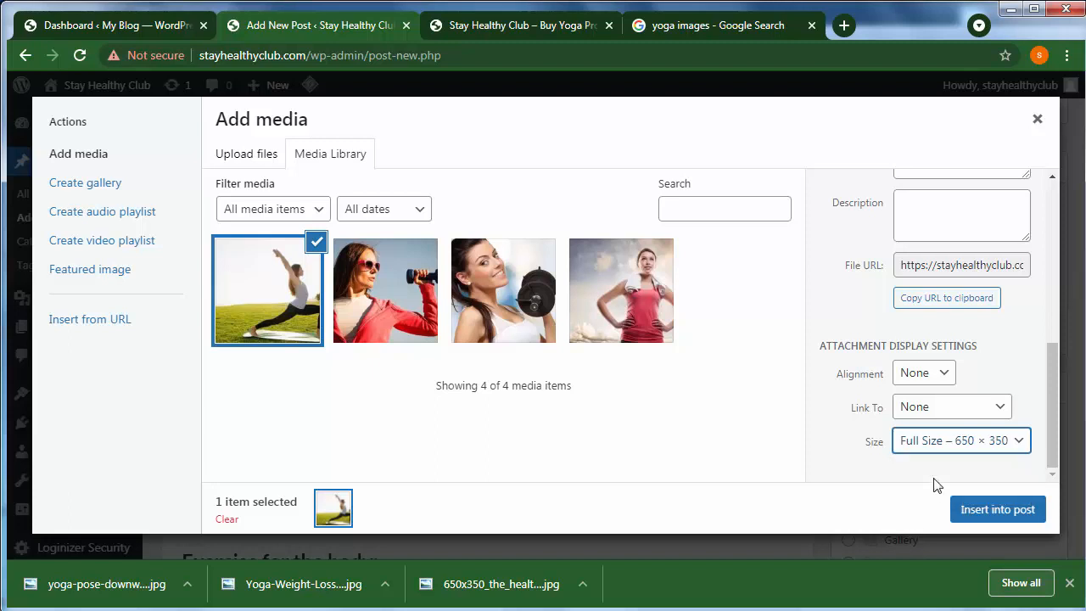
click(981, 514)
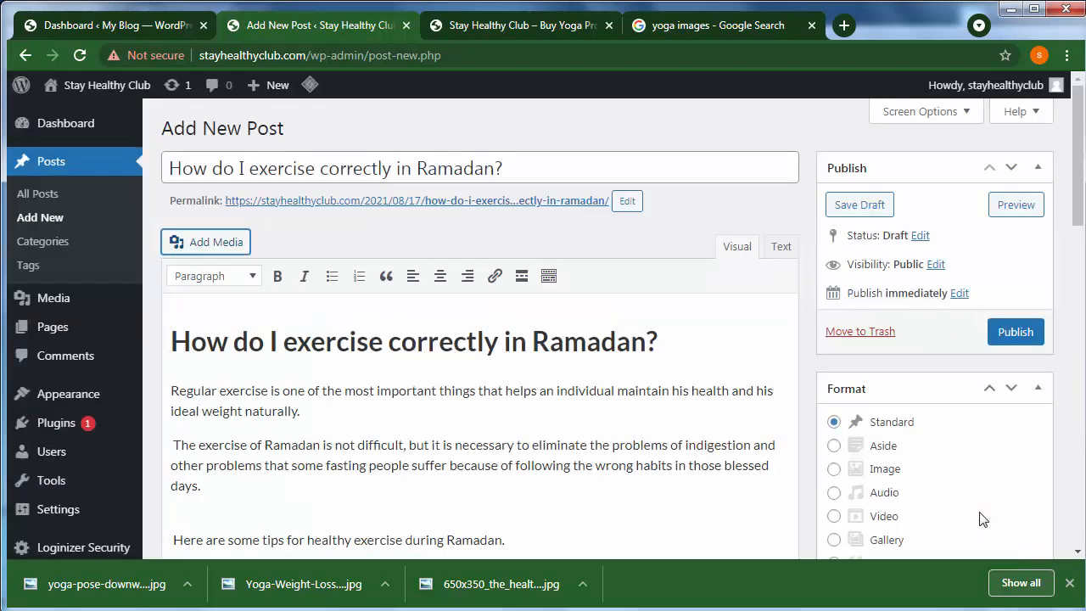
Upload Yoga-Weight-Loss-Feature-Image1 from Downloads and insert it at full size in the blank line above the paragraph beginning "In addition, the frequent hours"
scroll(538, 388, down, 8)
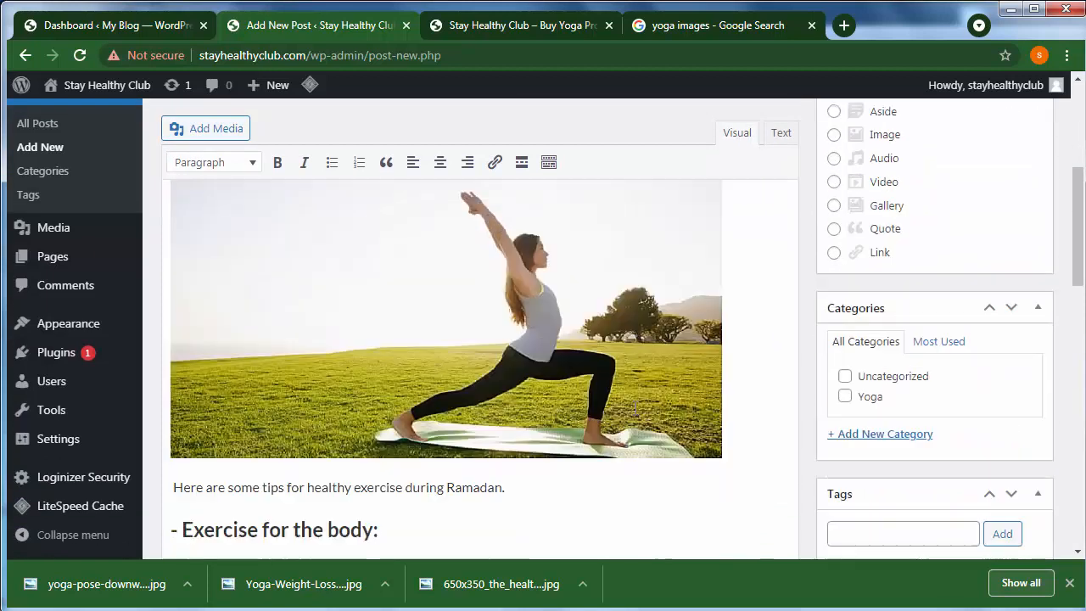
scroll(636, 403, down, 1)
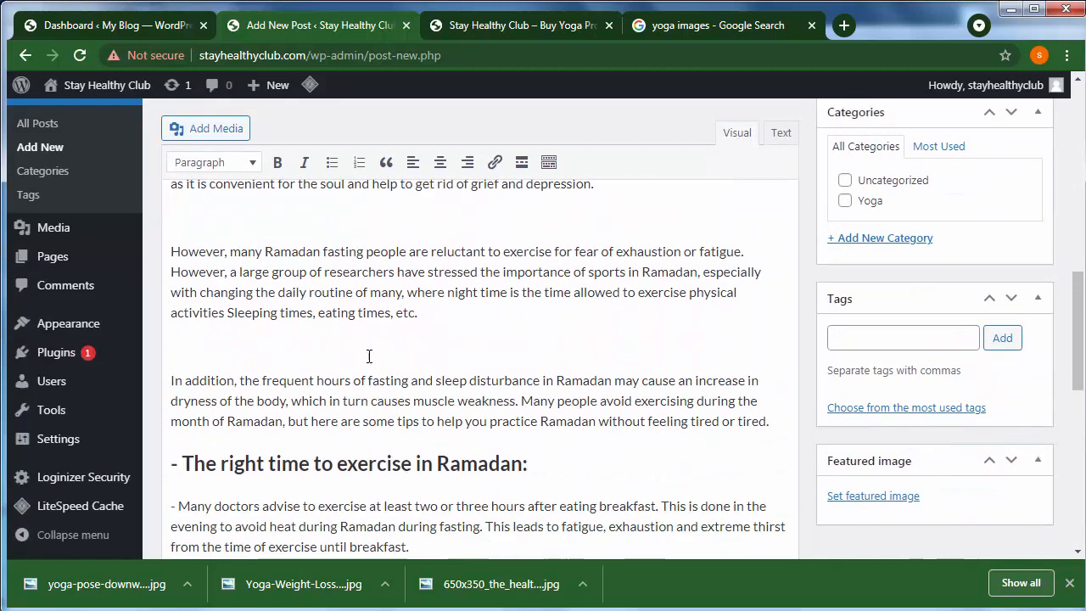
click(268, 340)
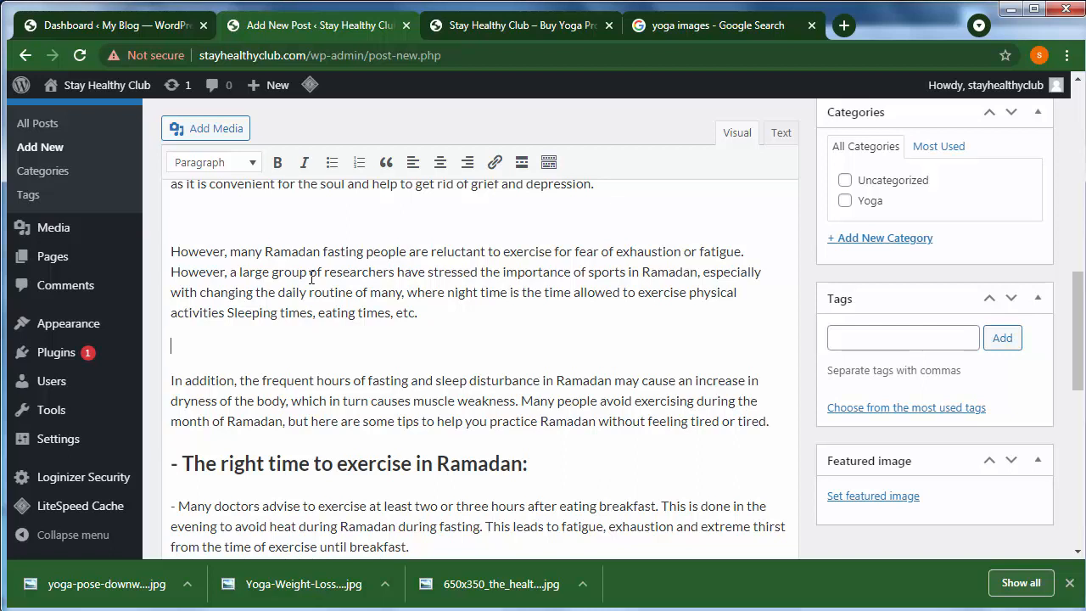
click(207, 131)
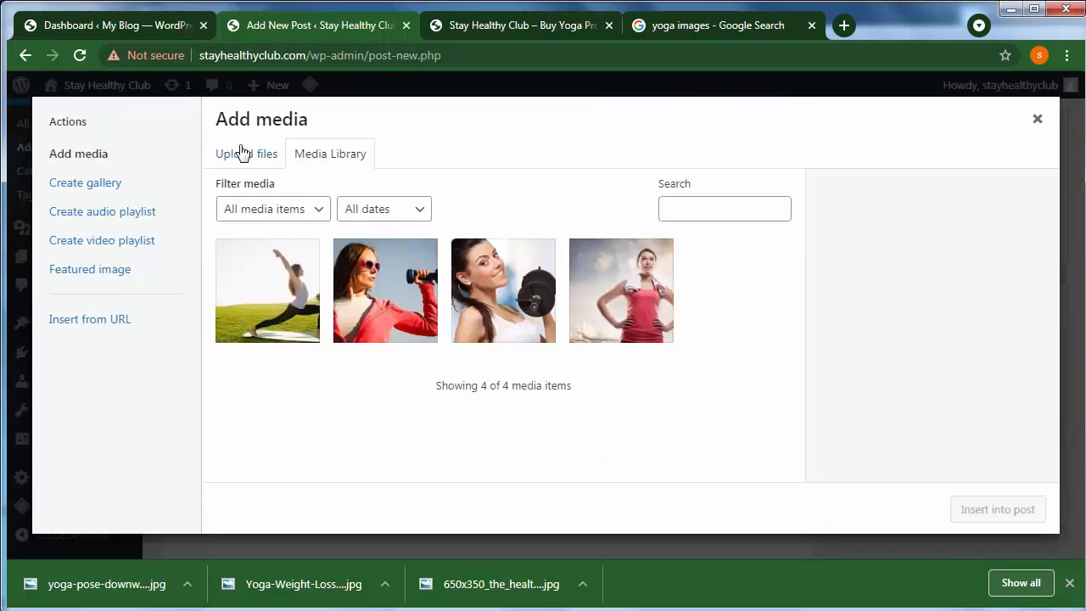
click(239, 156)
click(642, 362)
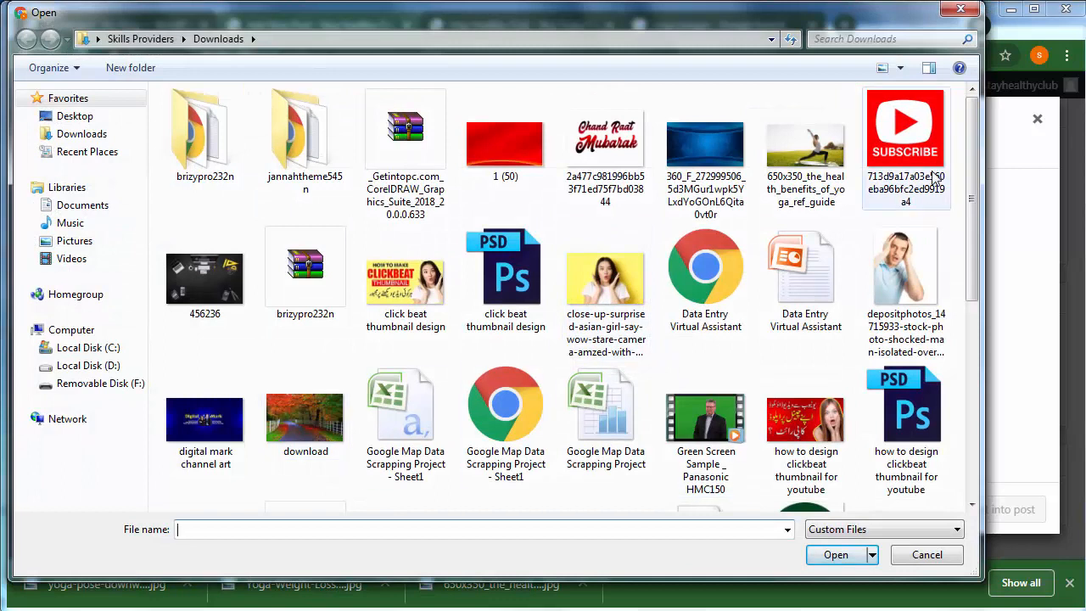
scroll(933, 229, down, 3)
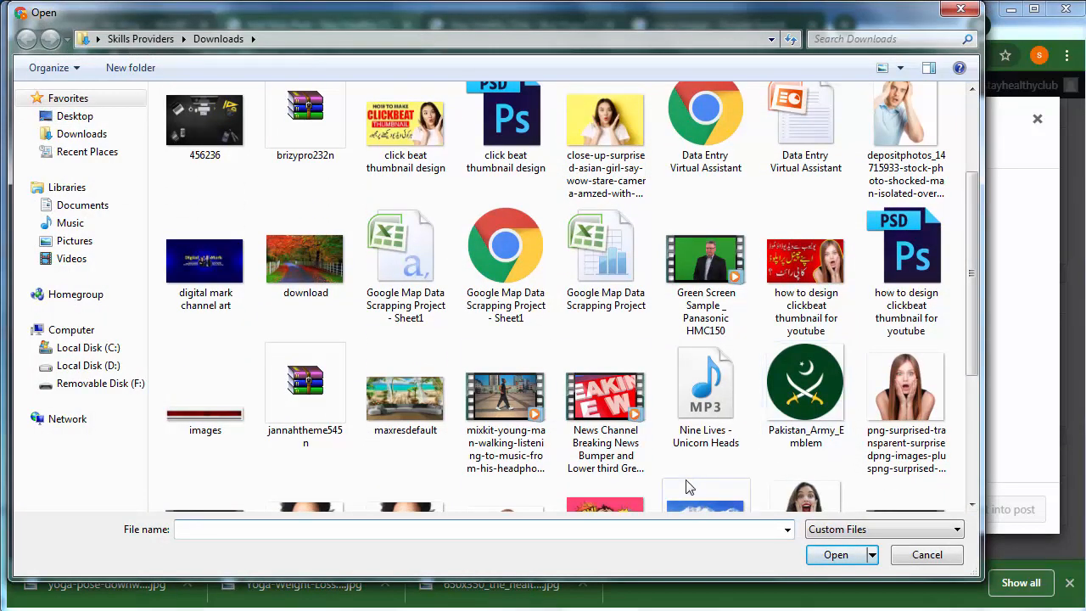
scroll(689, 479, down, 3)
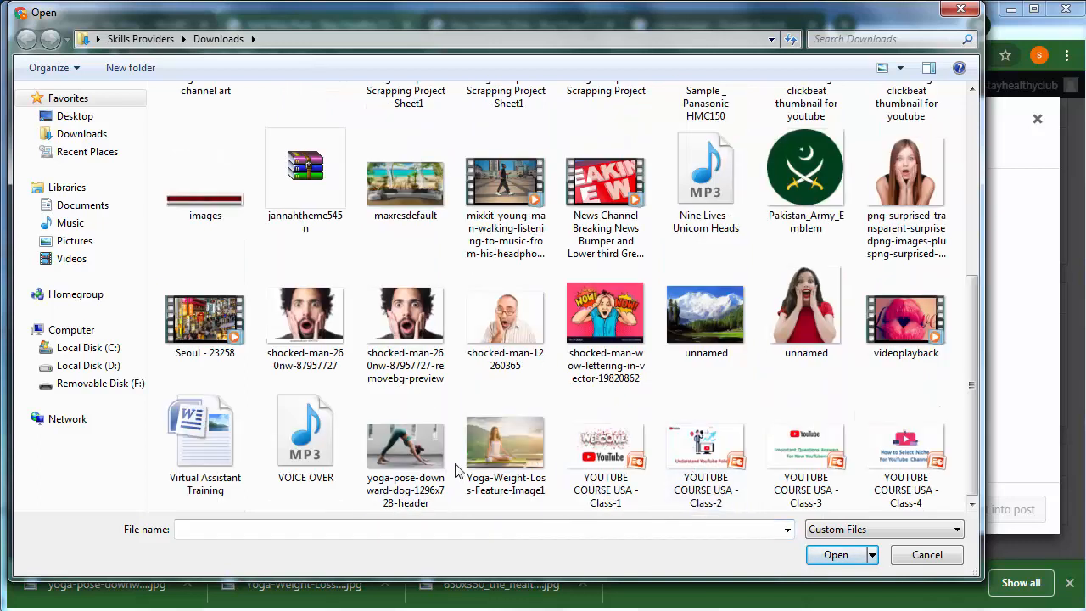
click(505, 450)
click(833, 554)
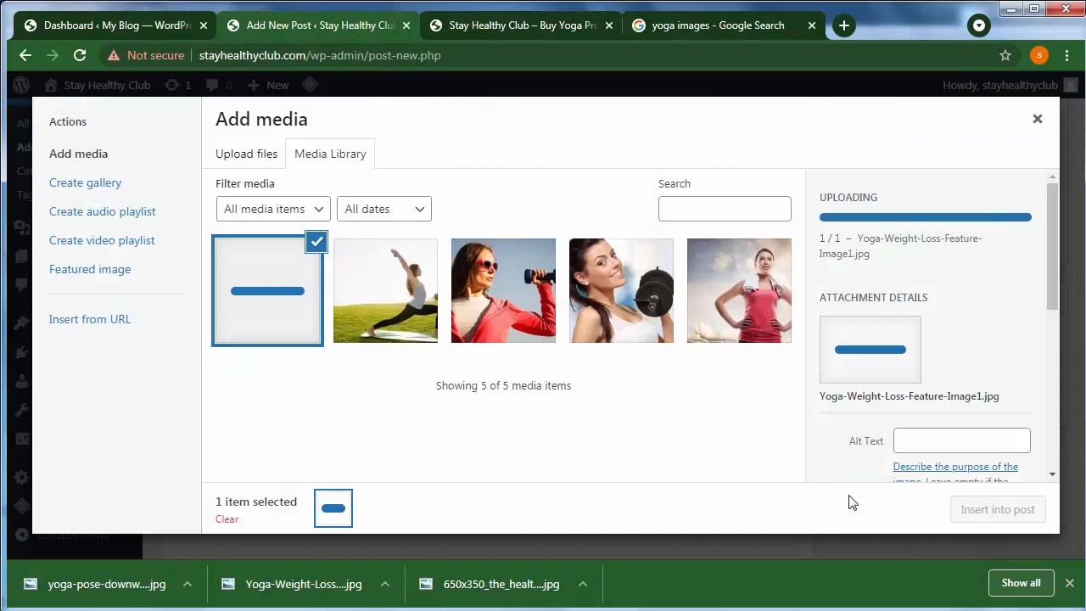
scroll(975, 416, down, 5)
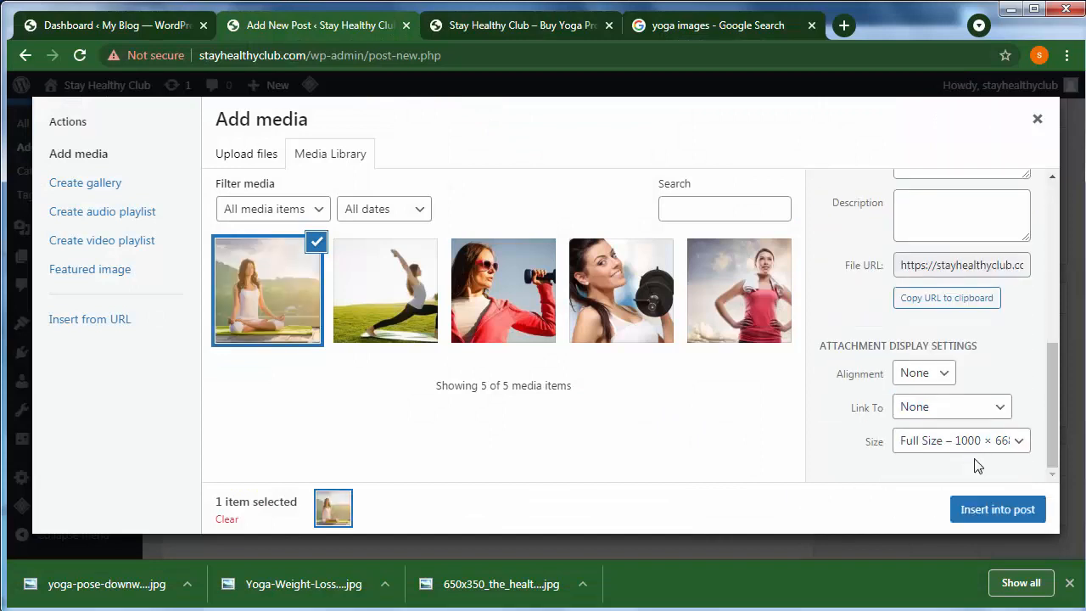
click(998, 511)
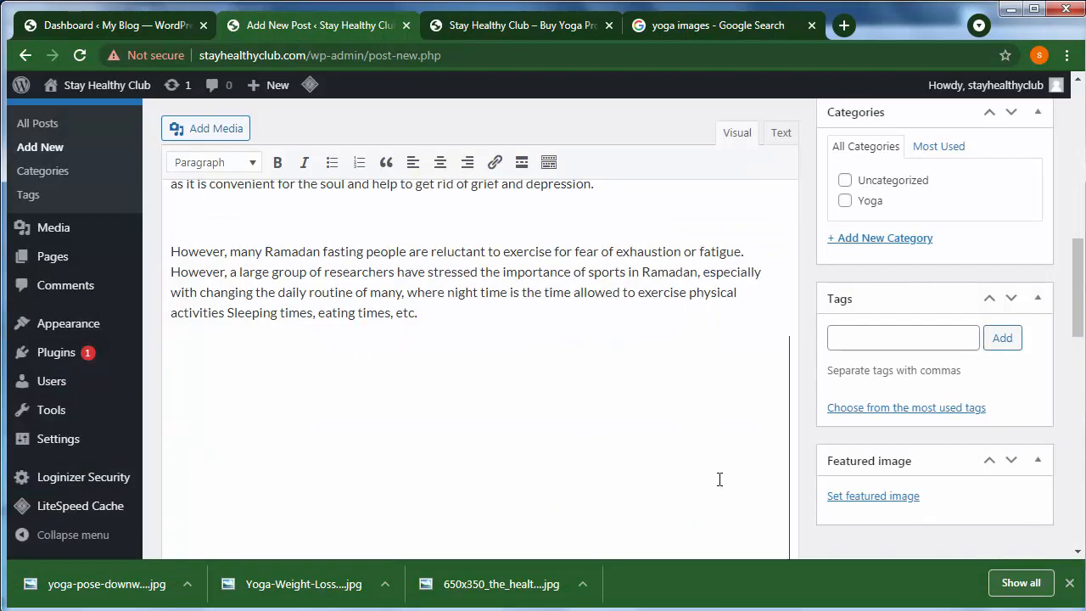
Upload yoga-pose-downward-dog-1296x728-header from Downloads and insert it in the blank line above the paragraph beginning "If you want to exercise during the day"
scroll(492, 384, down, 5)
scroll(488, 380, down, 2)
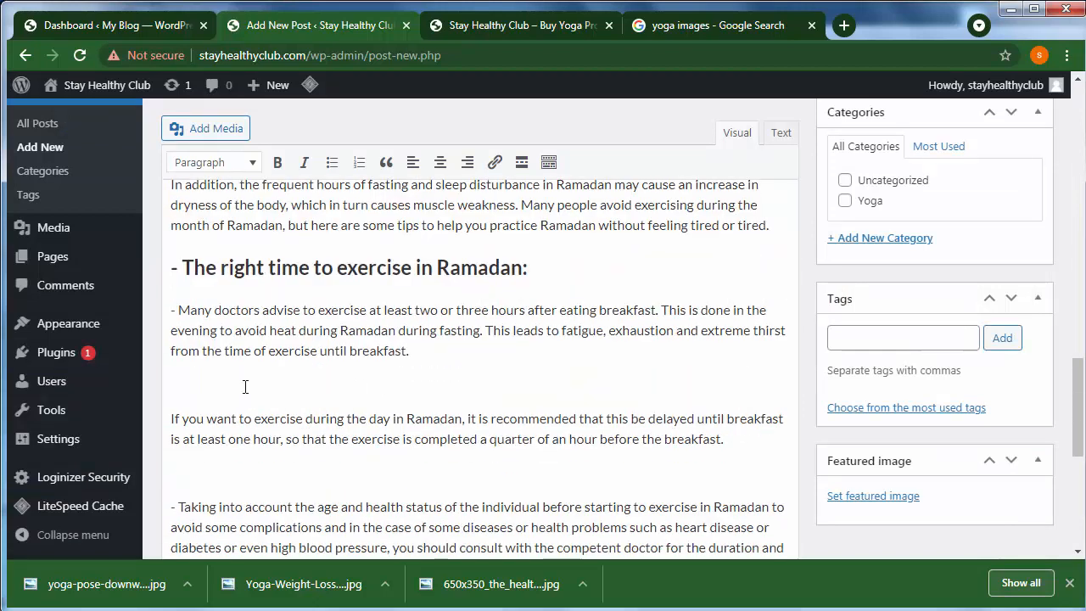
click(184, 136)
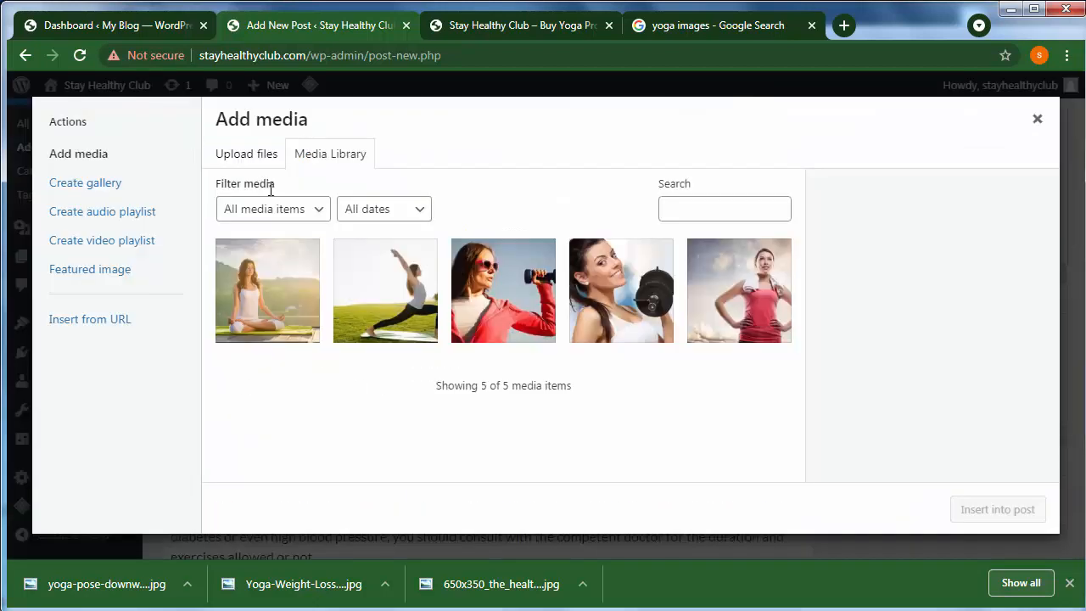
click(234, 158)
click(622, 361)
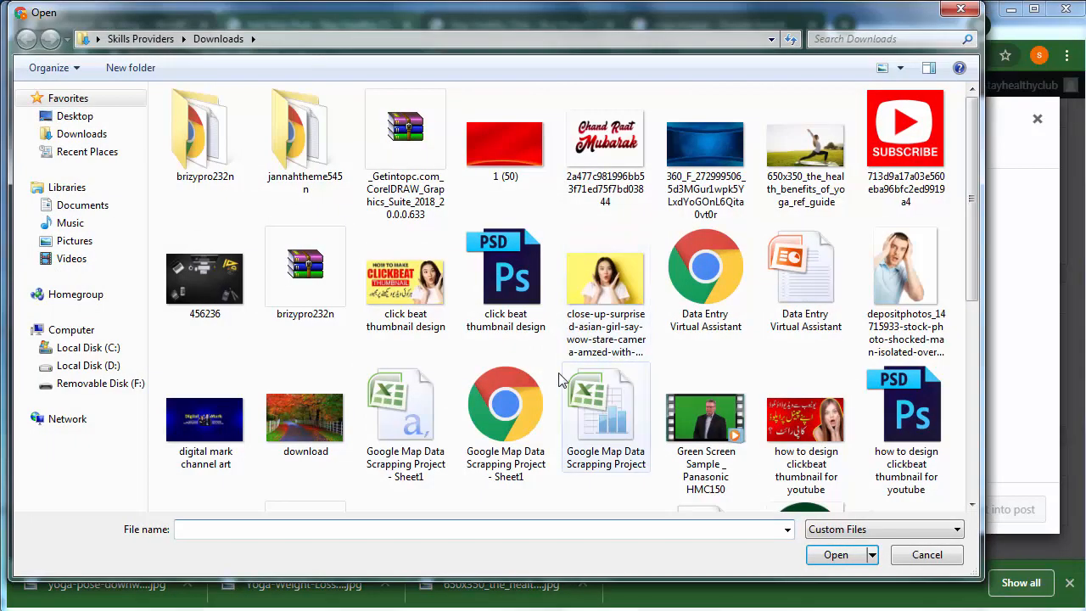
click(405, 428)
scroll(435, 408, down, 3)
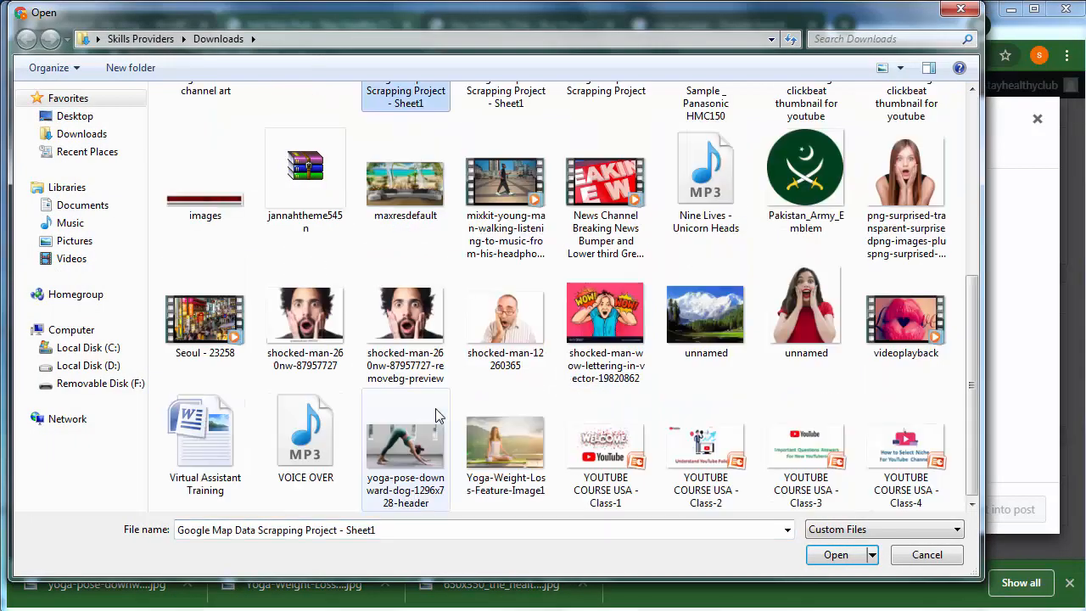
click(405, 454)
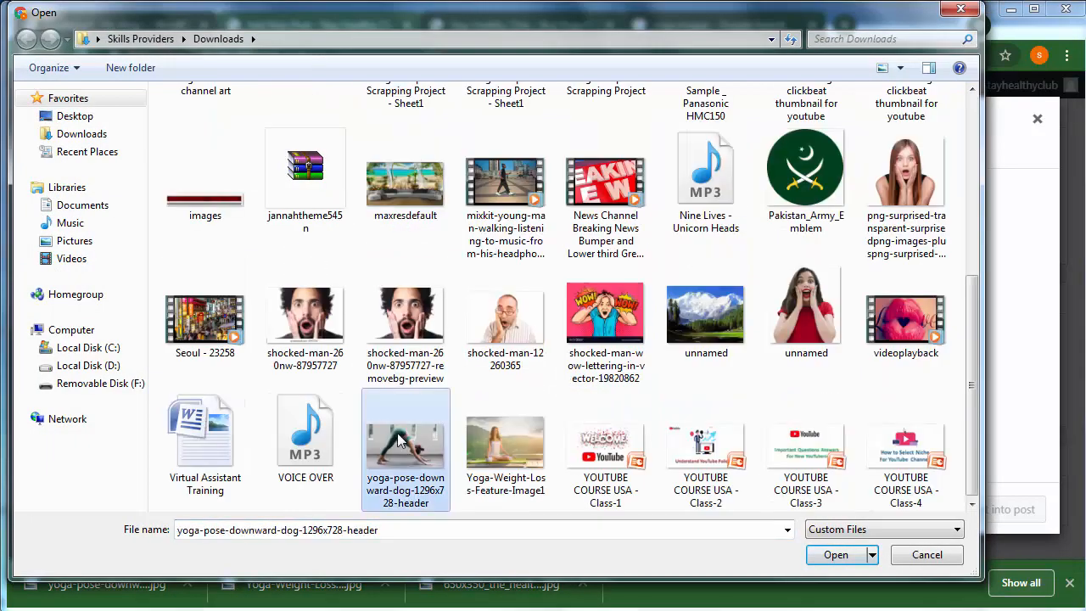
click(836, 554)
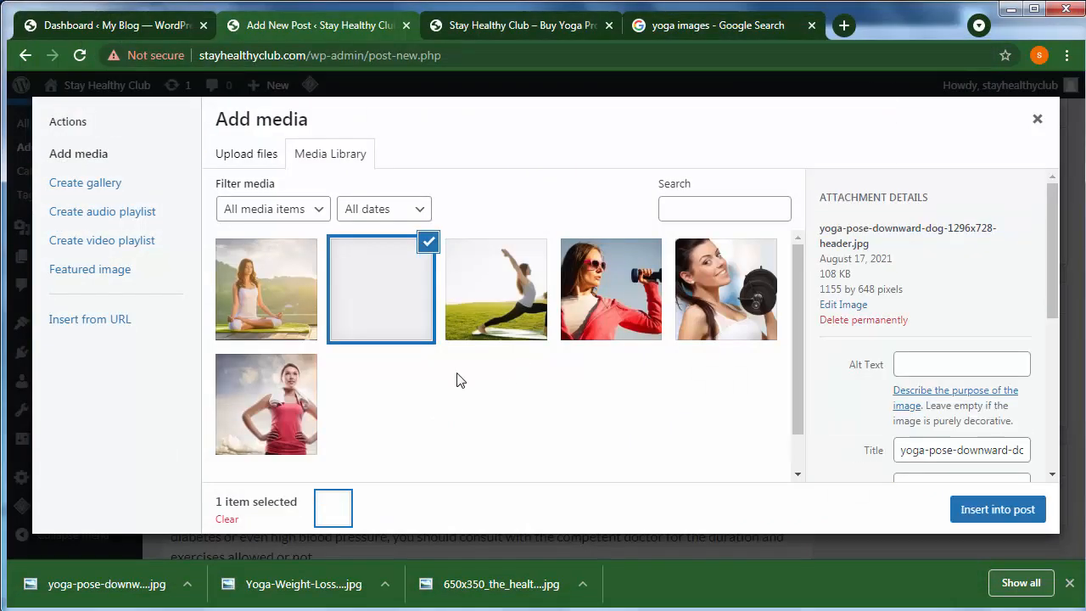
scroll(961, 405, down, 5)
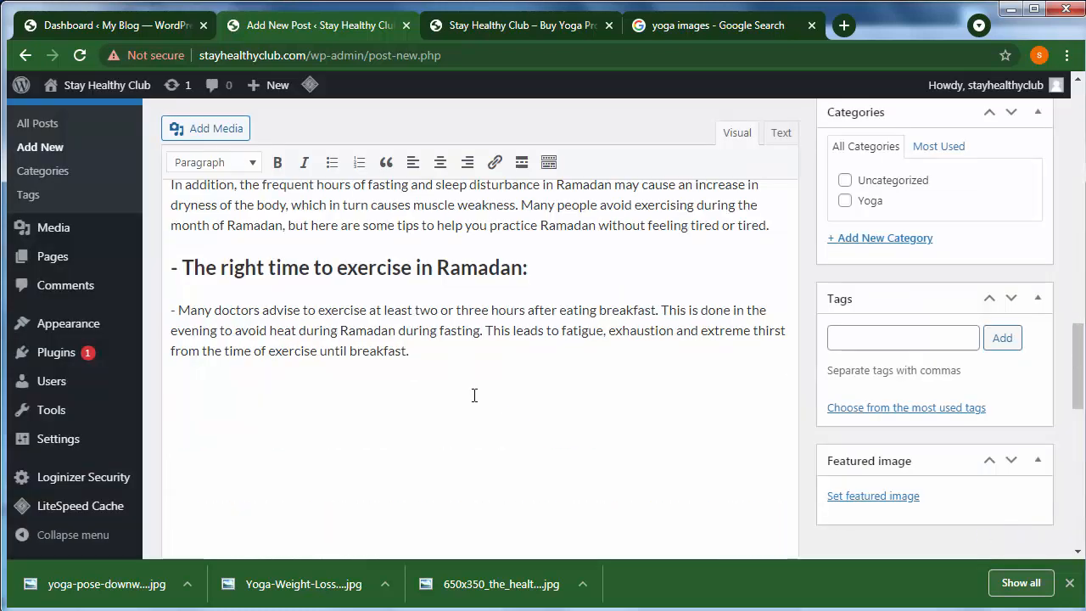
Review the whole post, checking the text, the headings and the placement of the inserted images
scroll(477, 377, down, 8)
scroll(479, 376, down, 3)
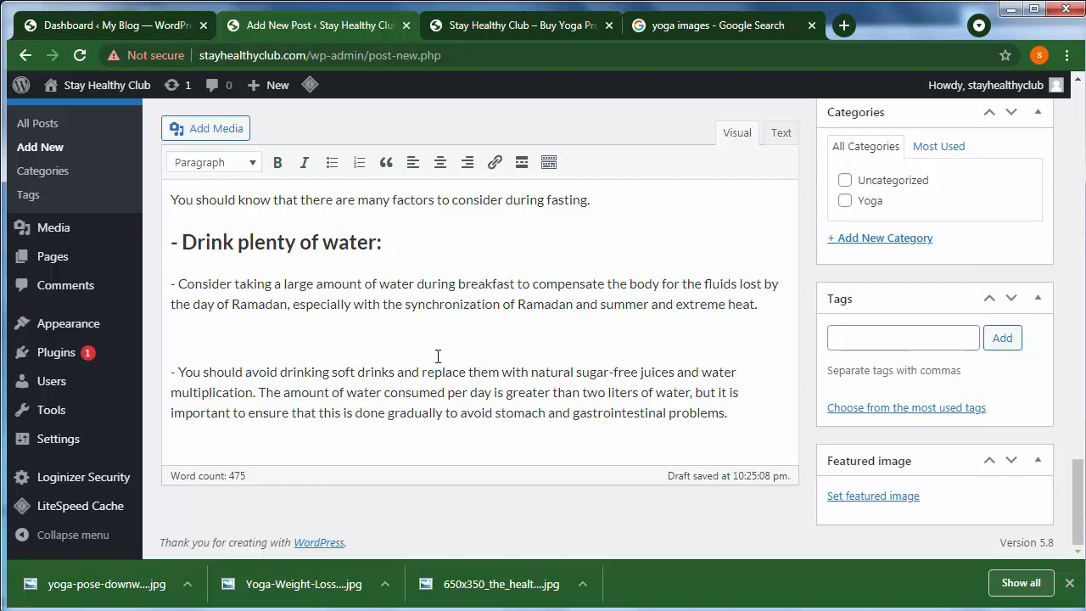
scroll(369, 376, up, 9)
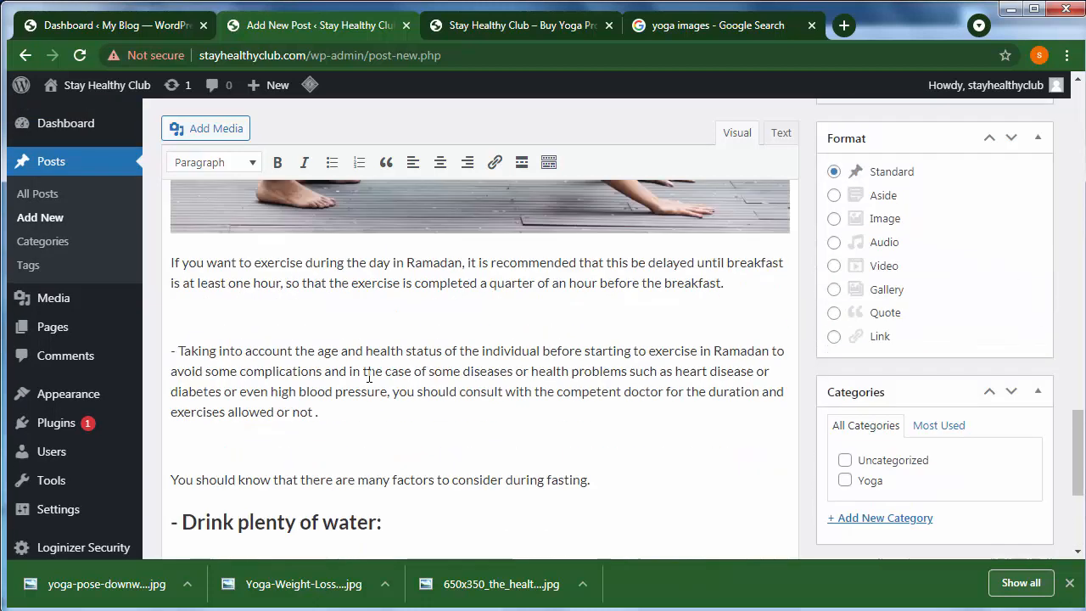
scroll(369, 376, up, 10)
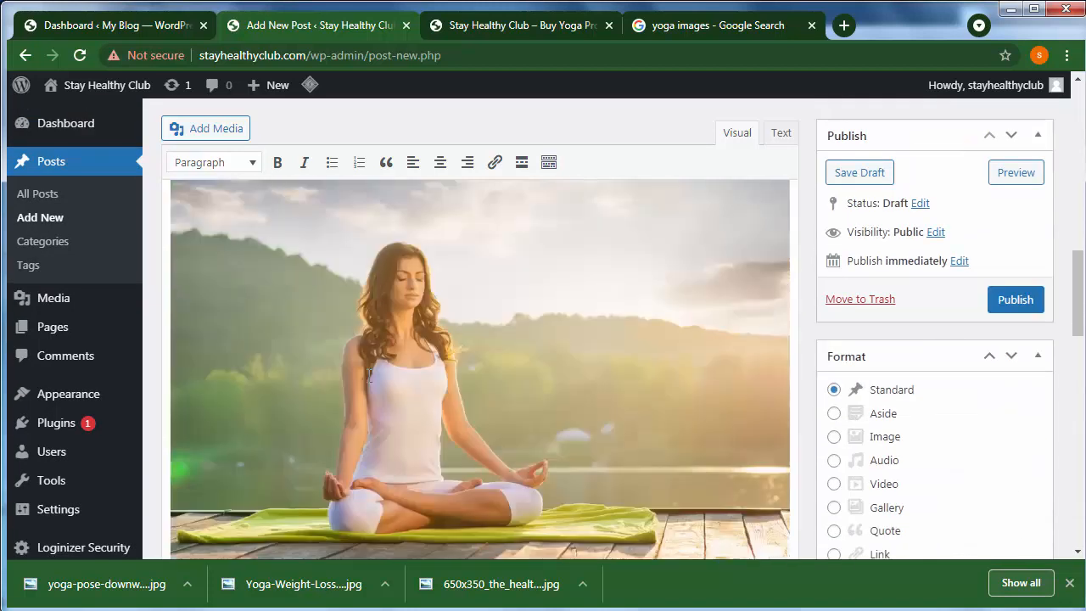
scroll(369, 375, up, 10)
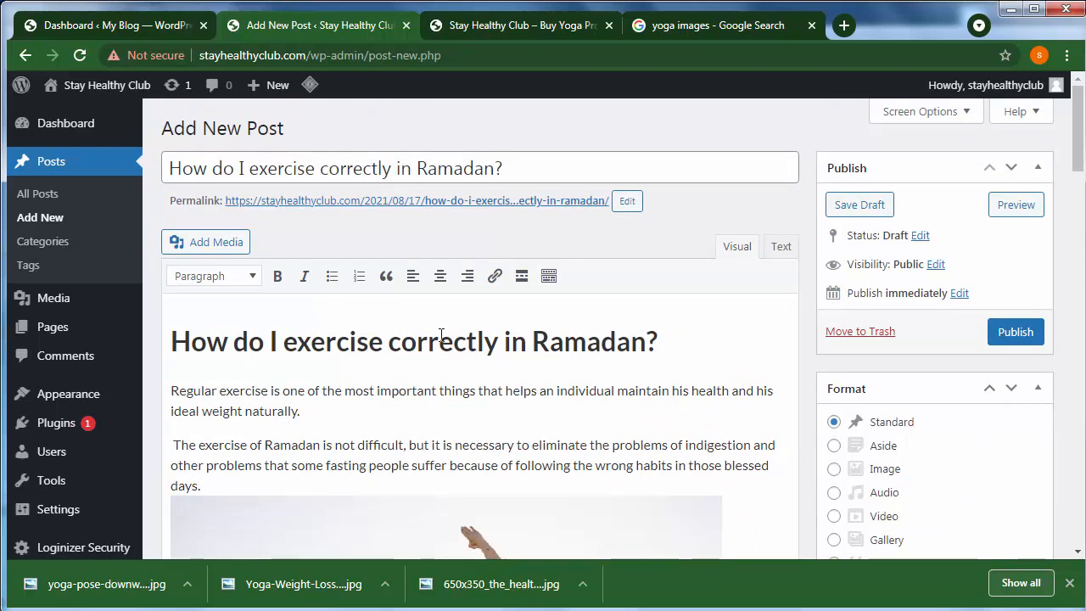
scroll(461, 374, down, 10)
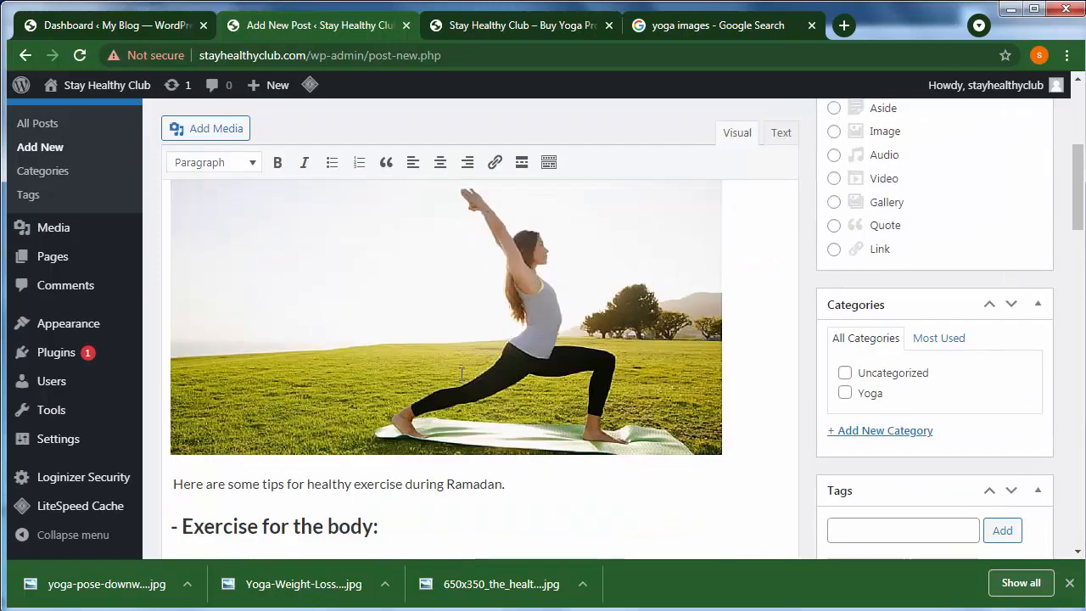
scroll(462, 374, down, 5)
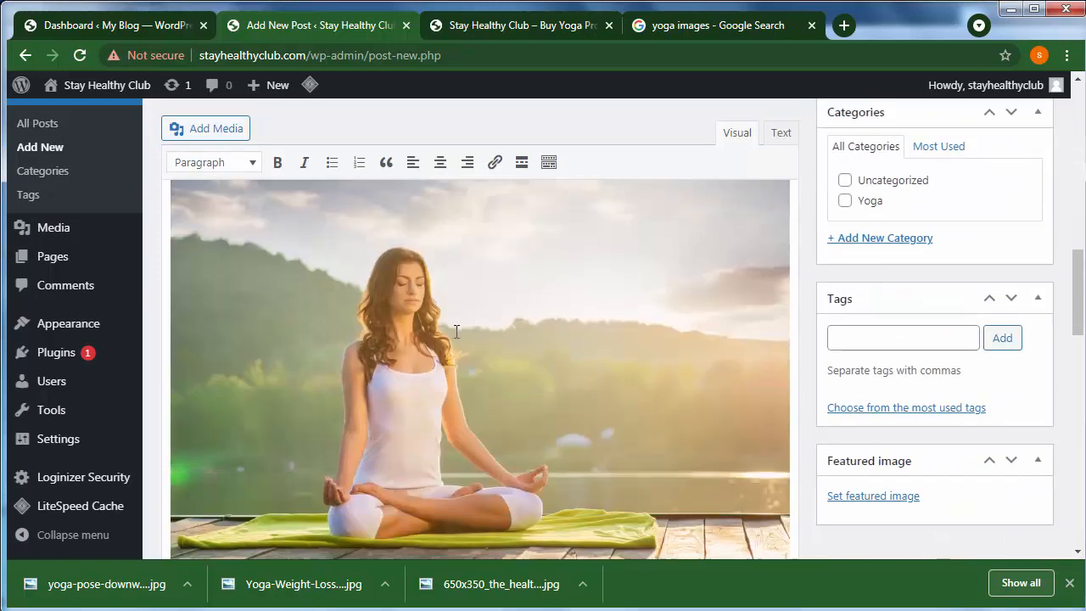
Set the post's featured image by uploading the JPEG image 12 from the inner YOGA EXERCISE 1st-Day-Work-CPW-59 folder on the Desktop
scroll(457, 331, down, 10)
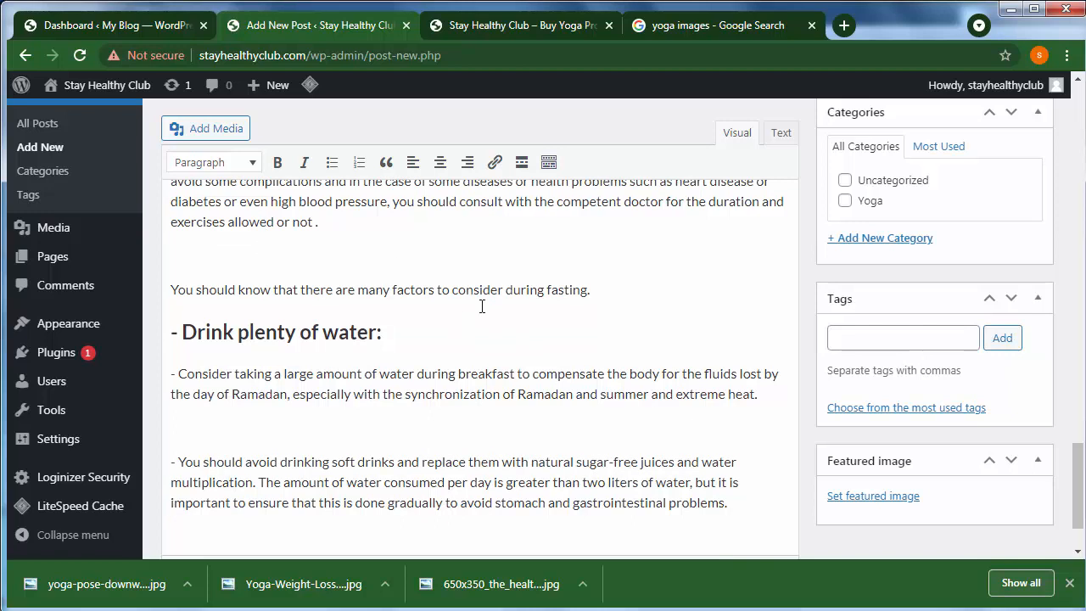
scroll(482, 306, down, 2)
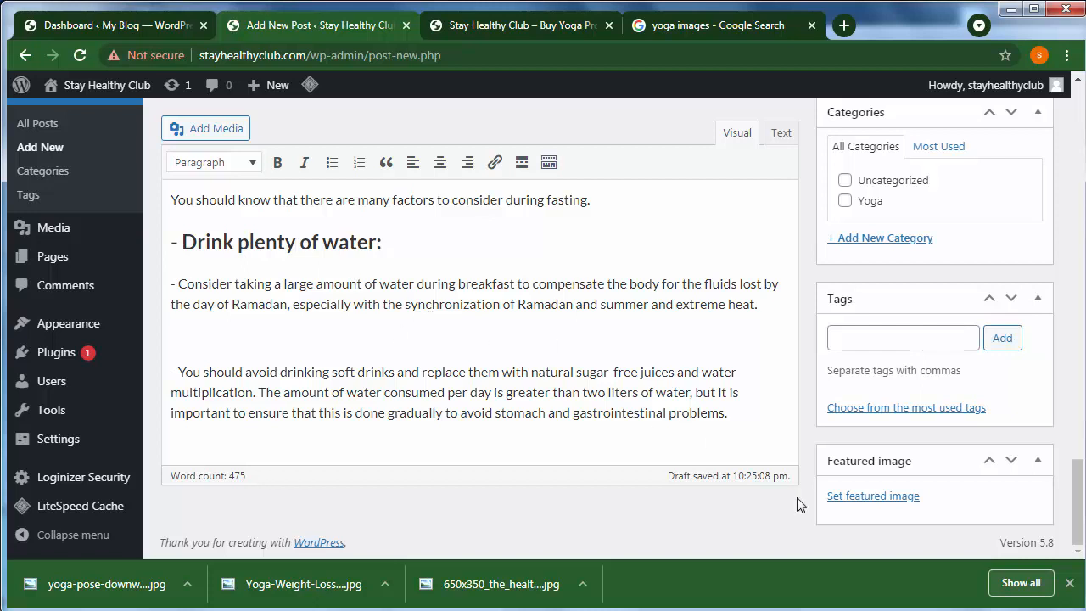
click(882, 497)
click(94, 157)
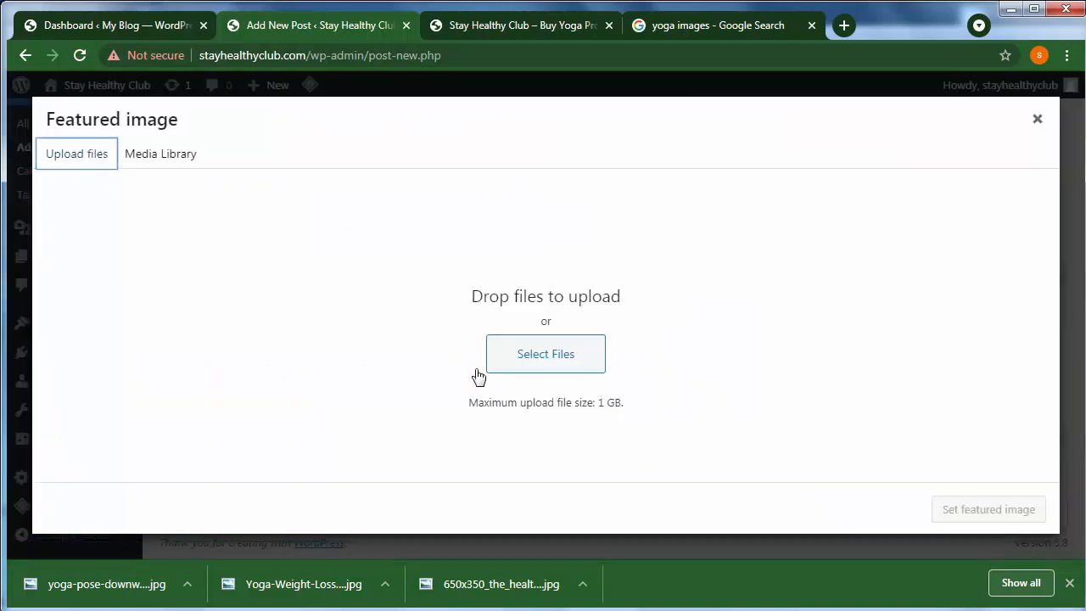
click(531, 353)
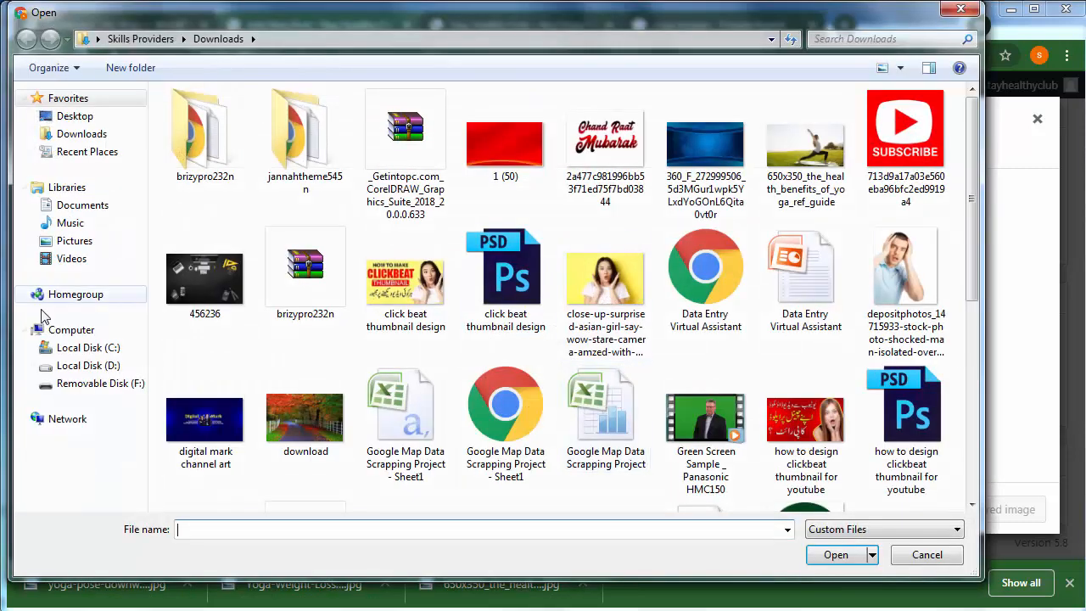
click(71, 116)
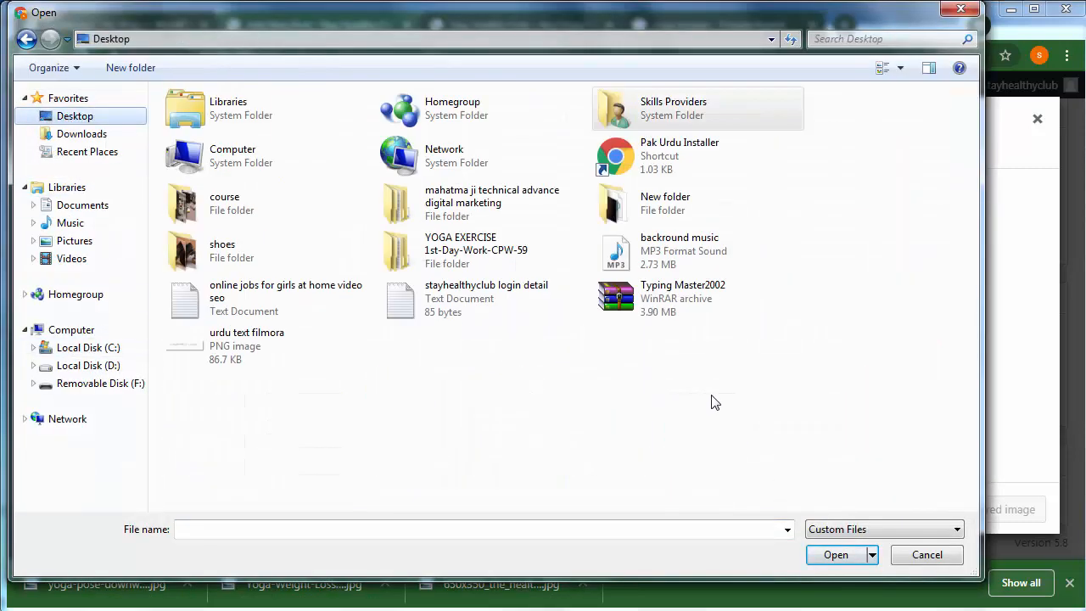
click(450, 254)
double_click(451, 254)
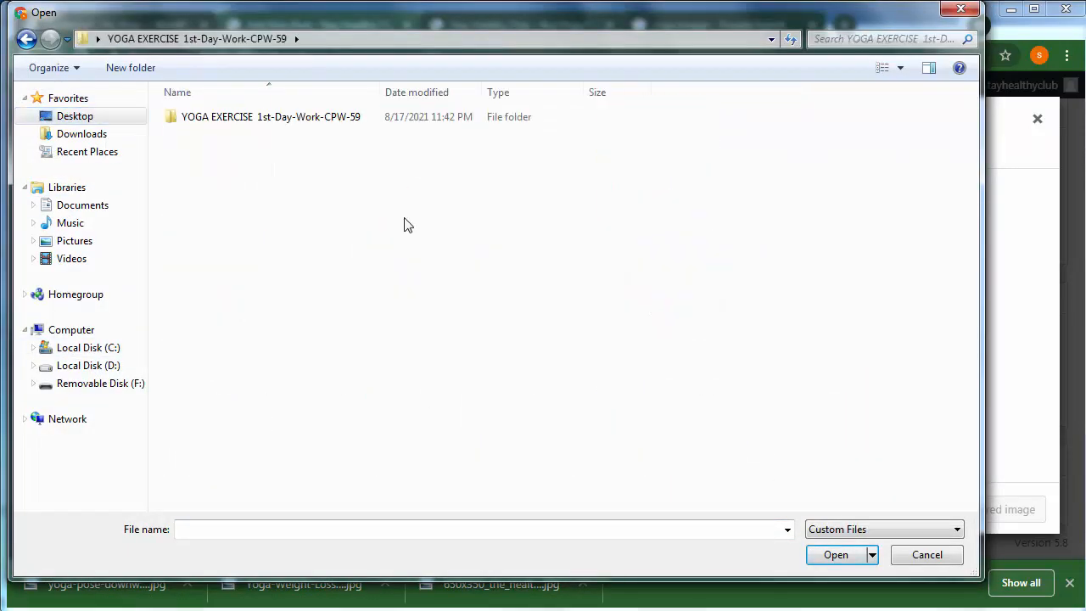
double_click(230, 116)
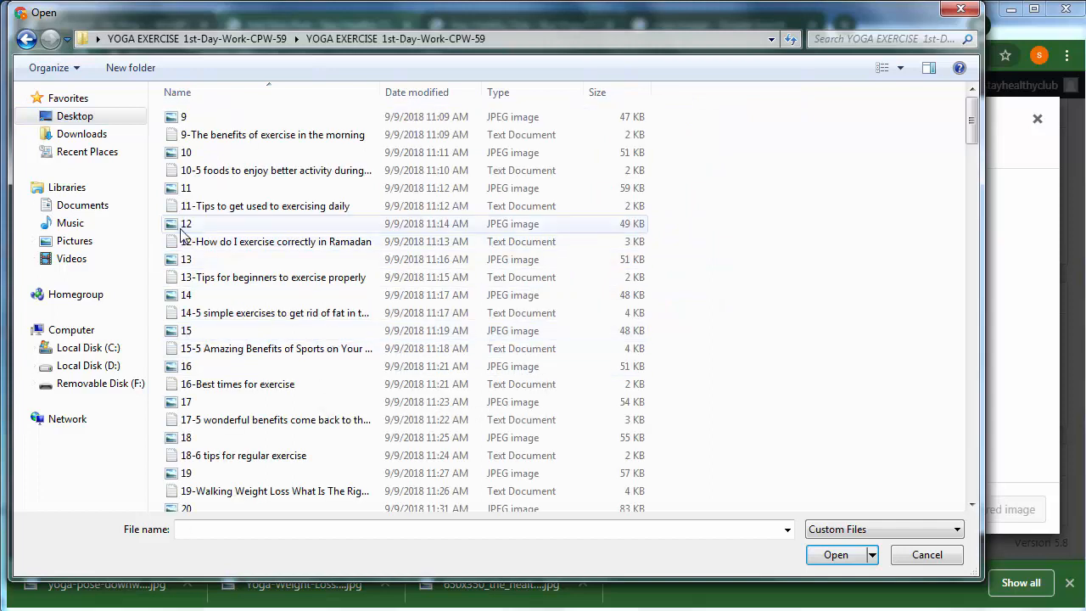
click(212, 224)
click(835, 553)
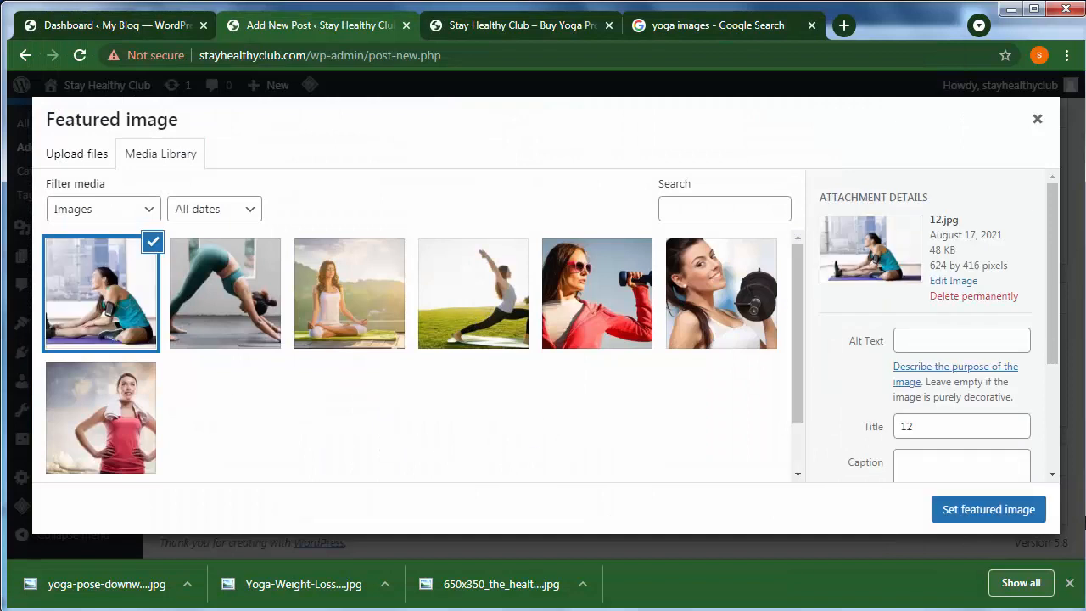
click(1001, 518)
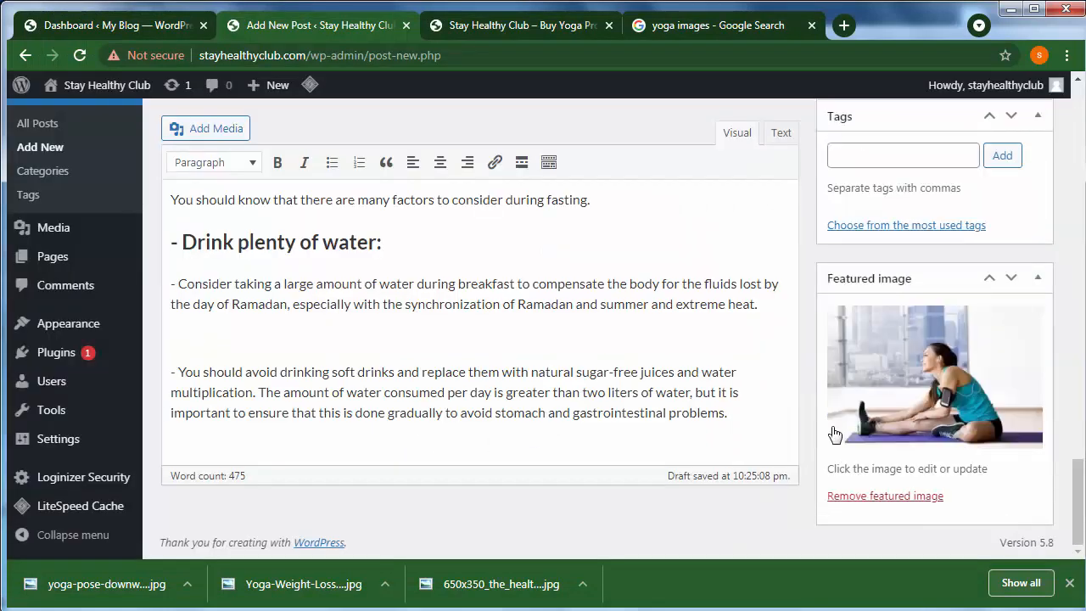
Assign the post to the Yoga category and publish it
scroll(929, 424, up, 4)
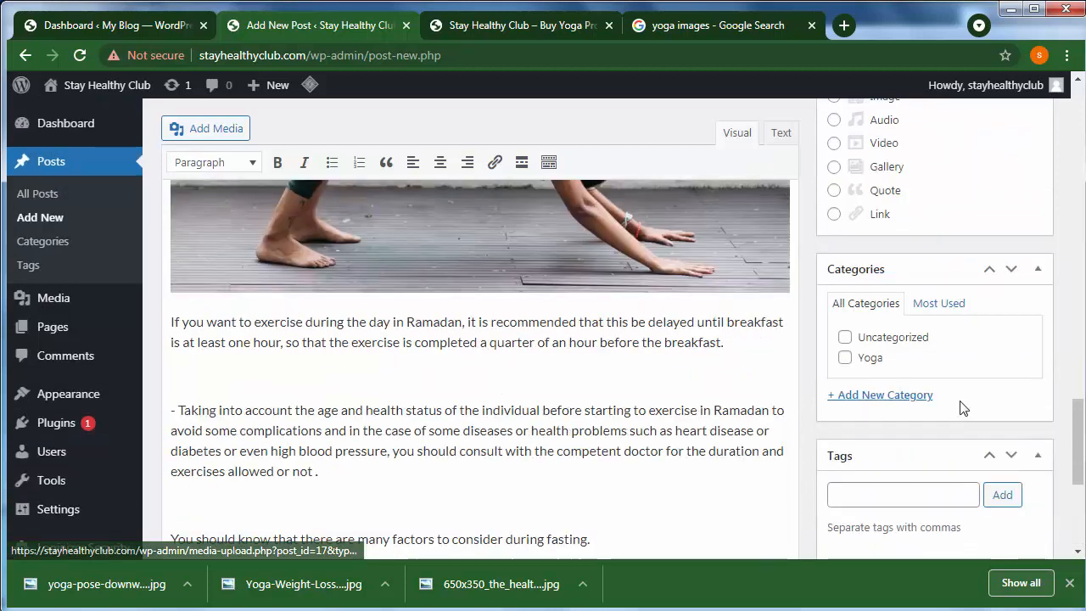
click(846, 359)
scroll(725, 416, up, 10)
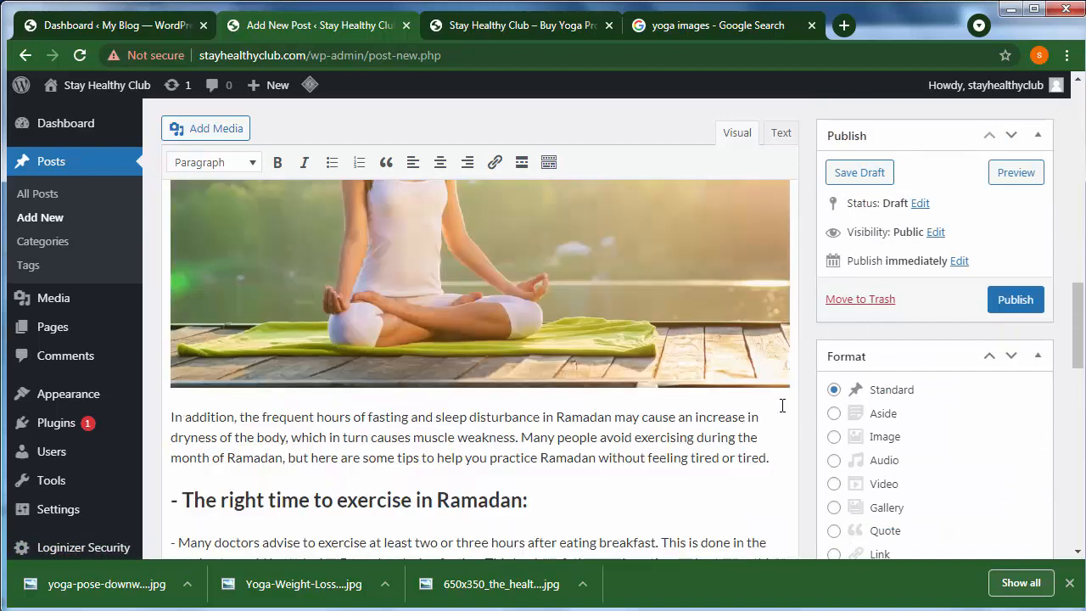
scroll(834, 405, up, 10)
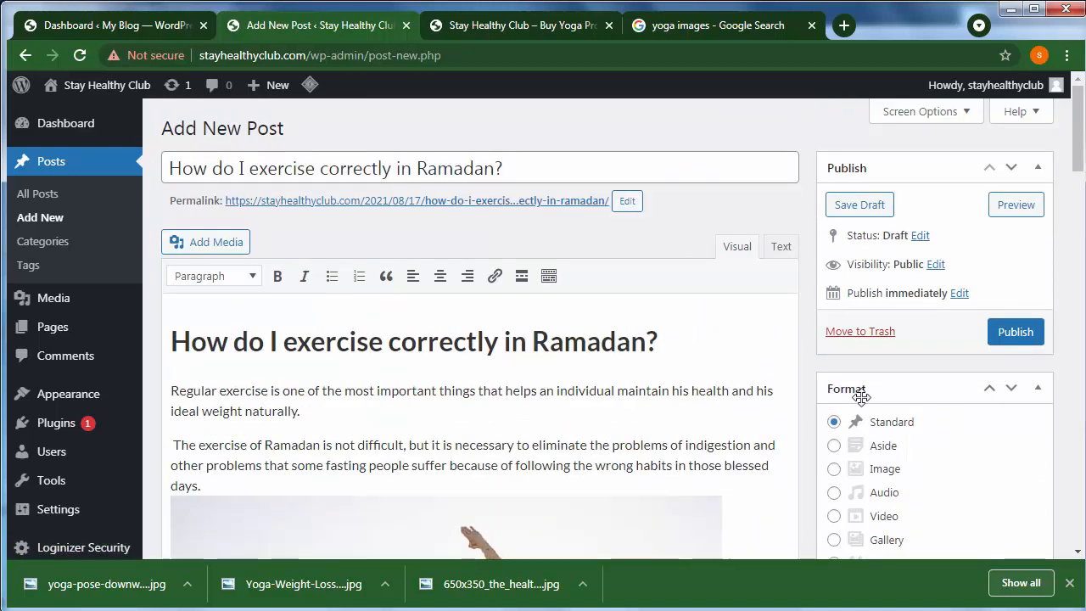
click(1012, 340)
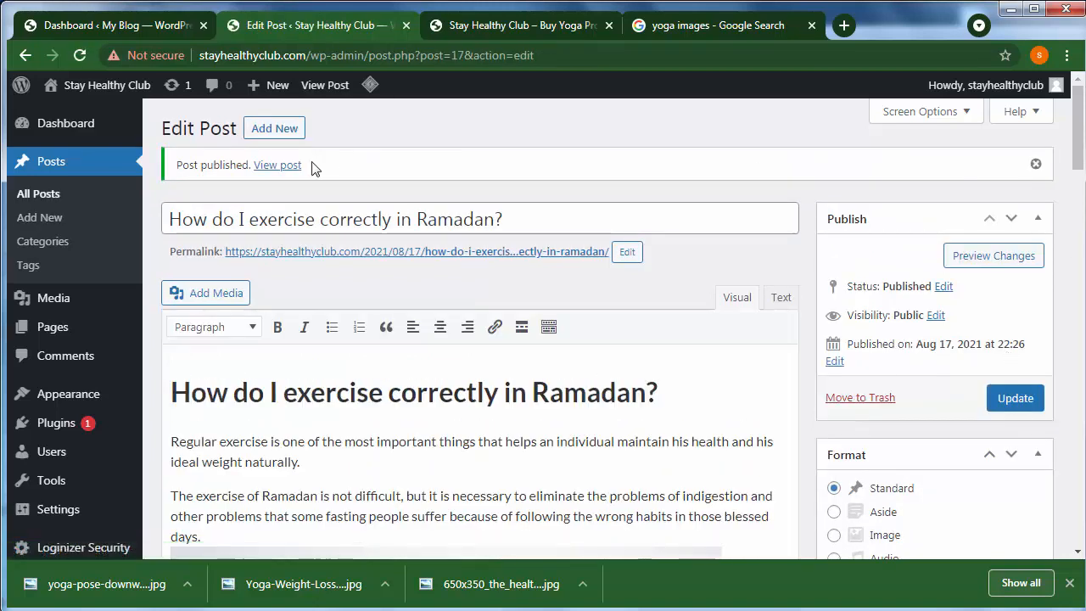
Open the published post in a new browser tab and dismiss the downloads bar
right_click(284, 165)
click(343, 177)
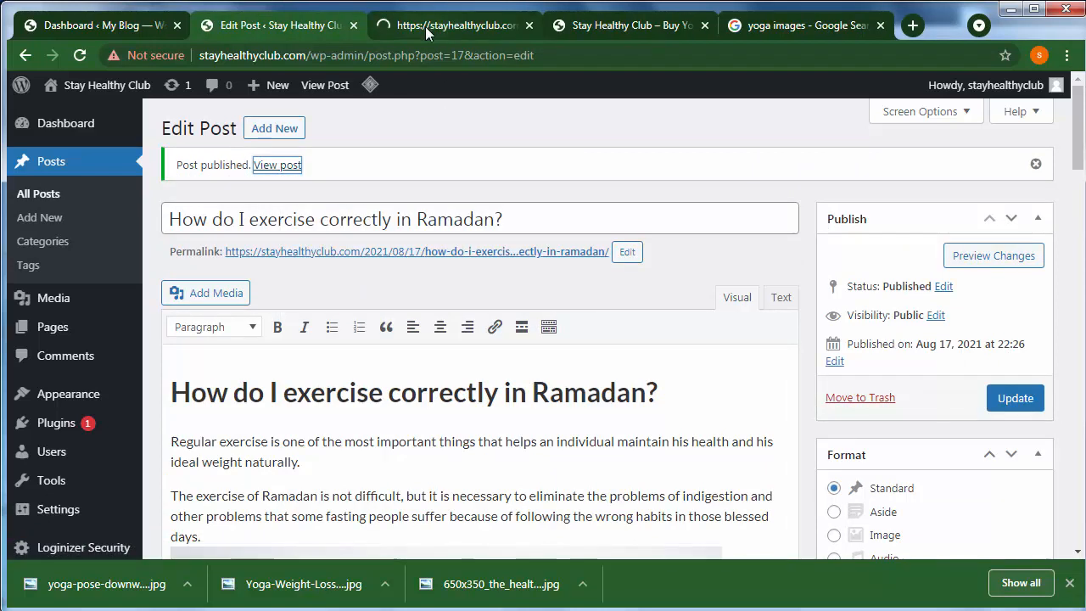
click(425, 27)
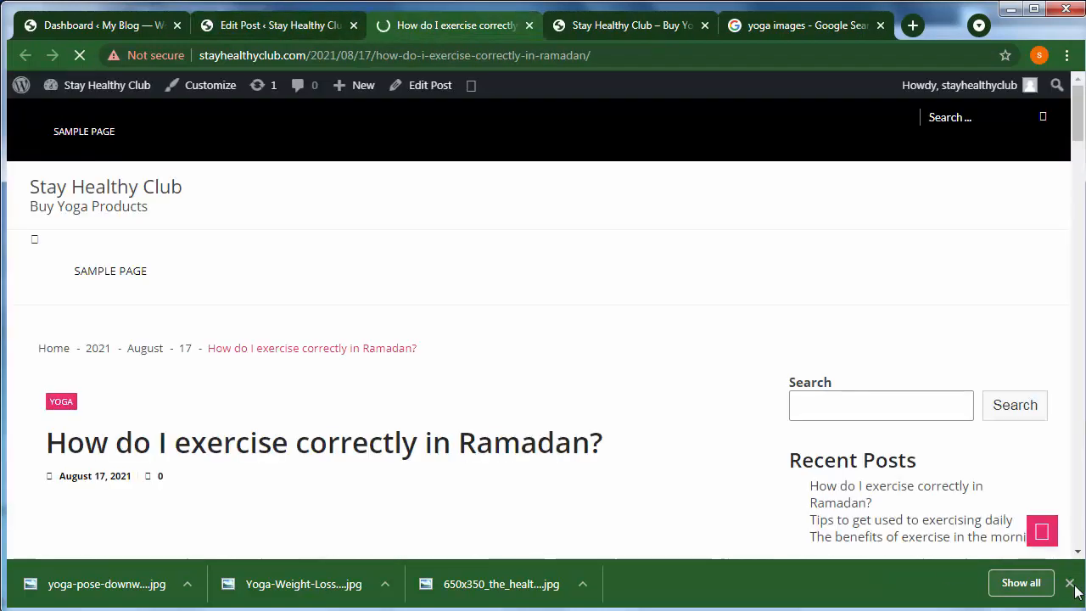
click(1069, 583)
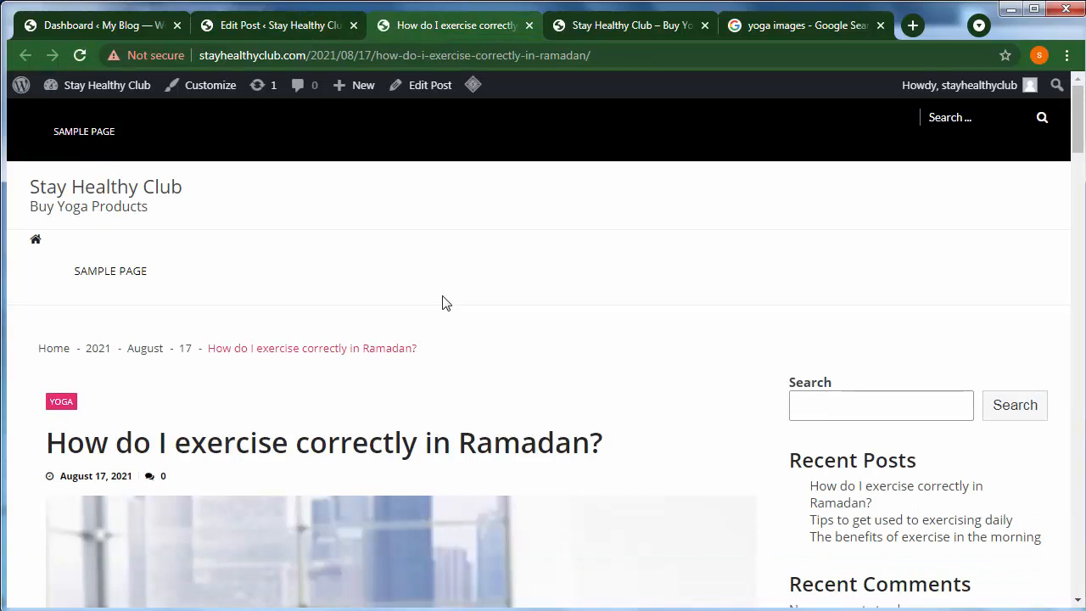
Review the published post, checking its category, title, featured image, headings and the images between the paragraphs
scroll(443, 295, down, 4)
scroll(443, 296, up, 2)
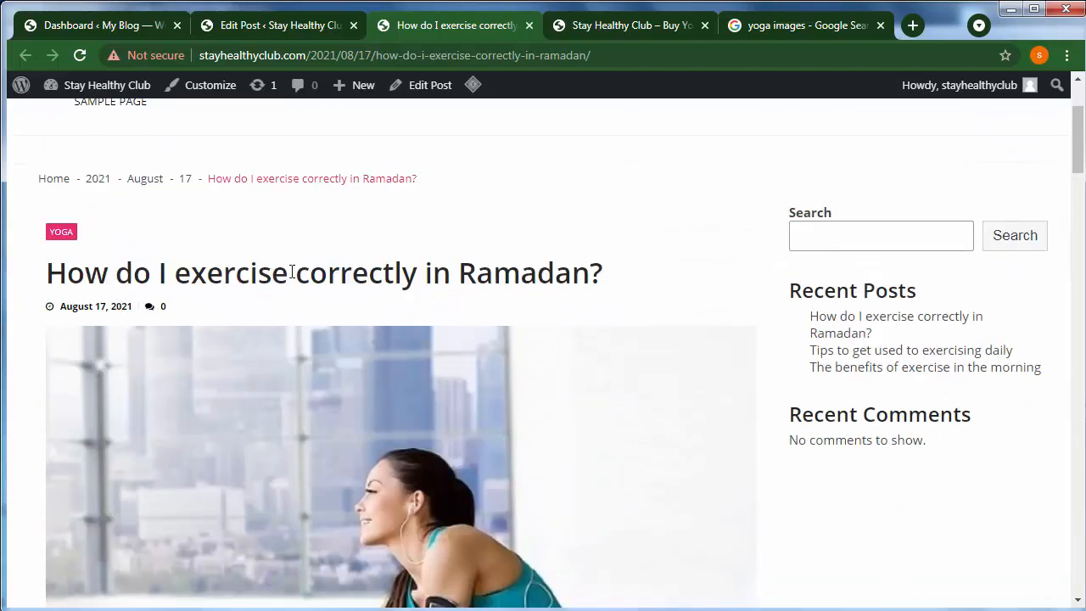
scroll(305, 279, down, 6)
scroll(348, 289, up, 2)
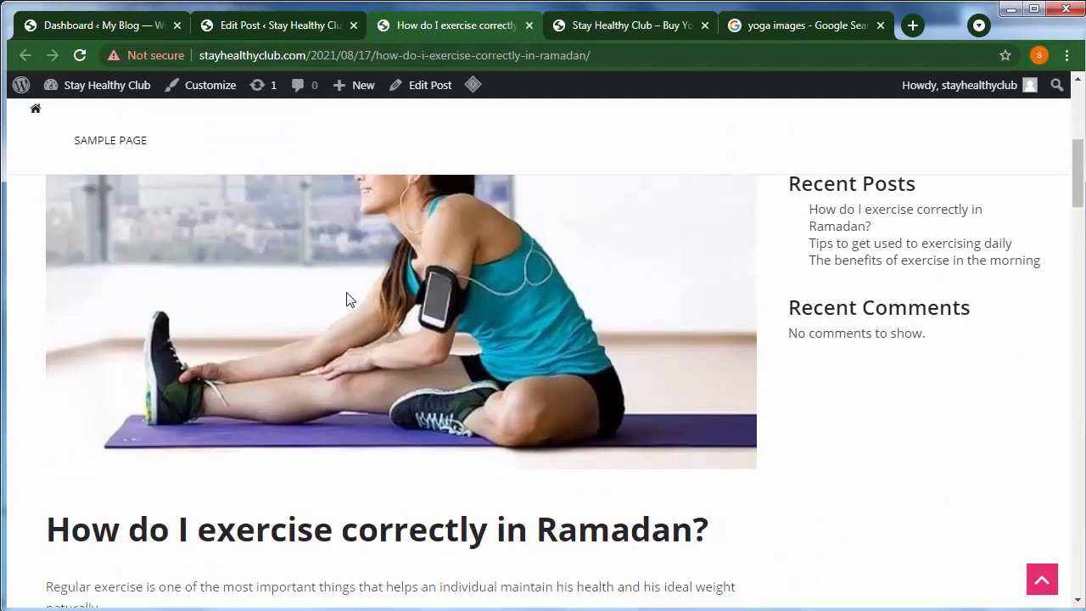
scroll(285, 404, up, 5)
scroll(266, 449, down, 5)
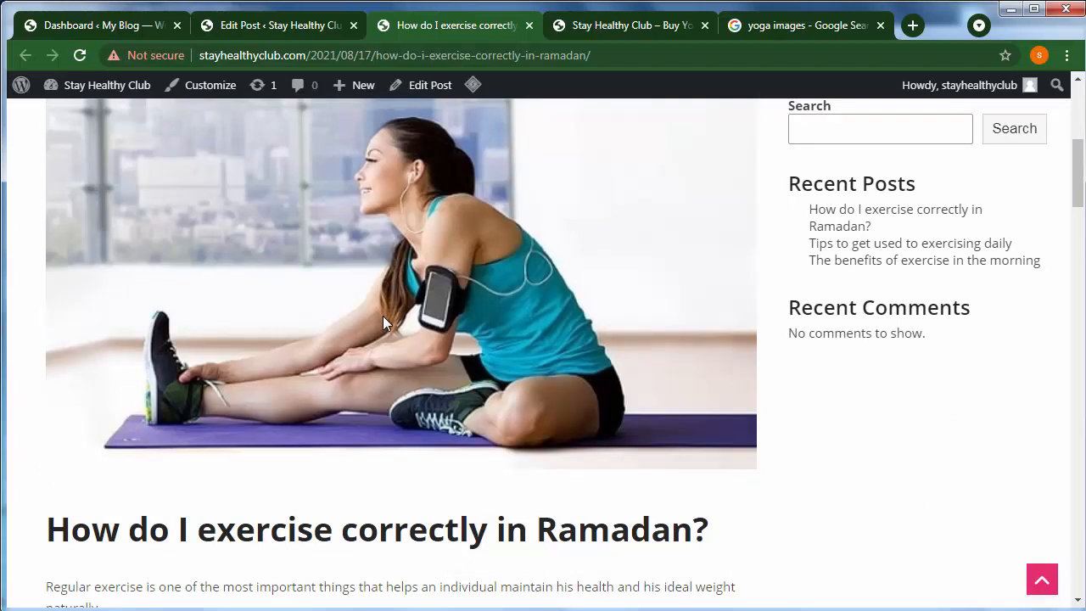
scroll(383, 315, down, 4)
scroll(165, 229, down, 8)
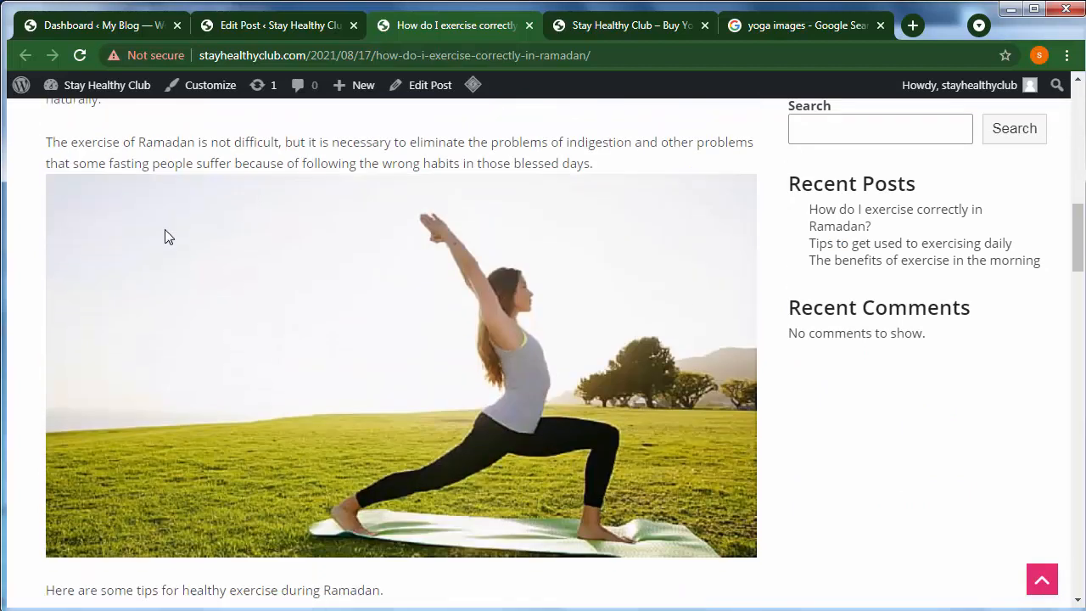
scroll(255, 241, down, 10)
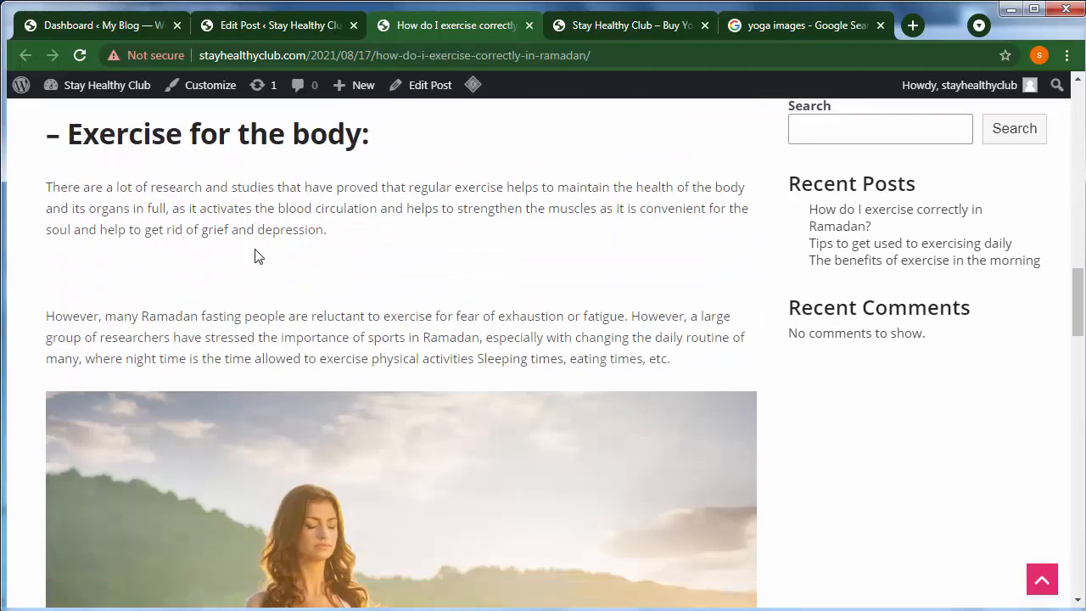
scroll(259, 262, down, 15)
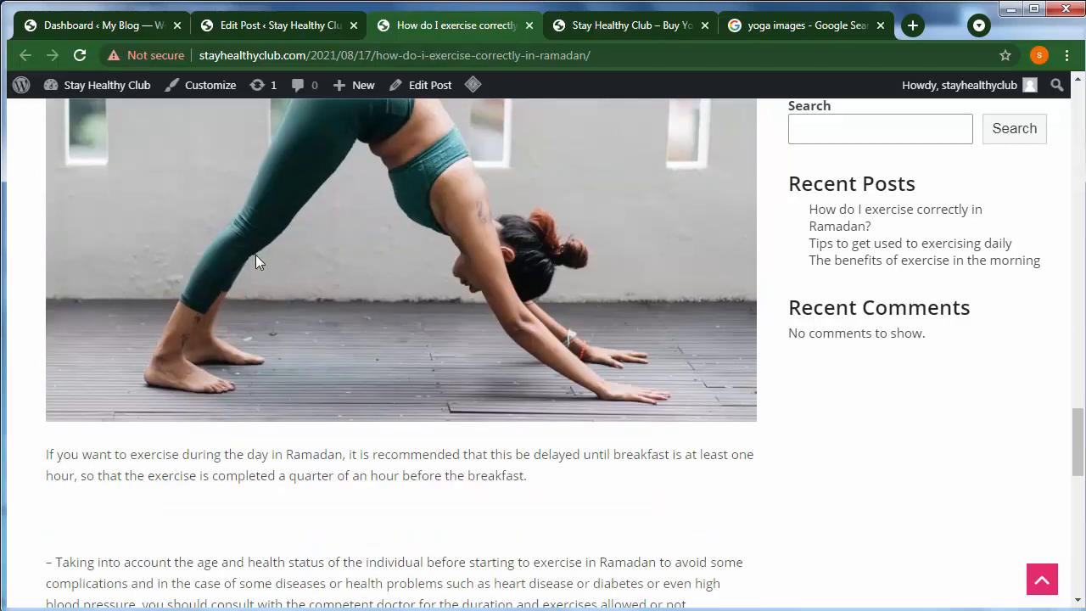
scroll(258, 263, up, 10)
scroll(258, 254, up, 15)
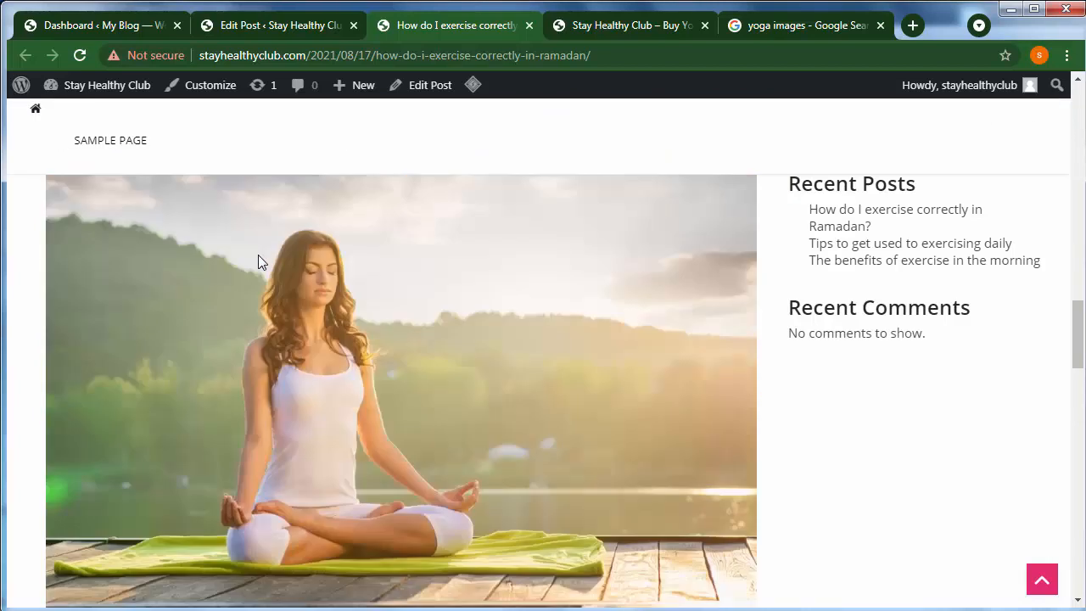
scroll(258, 262, up, 4)
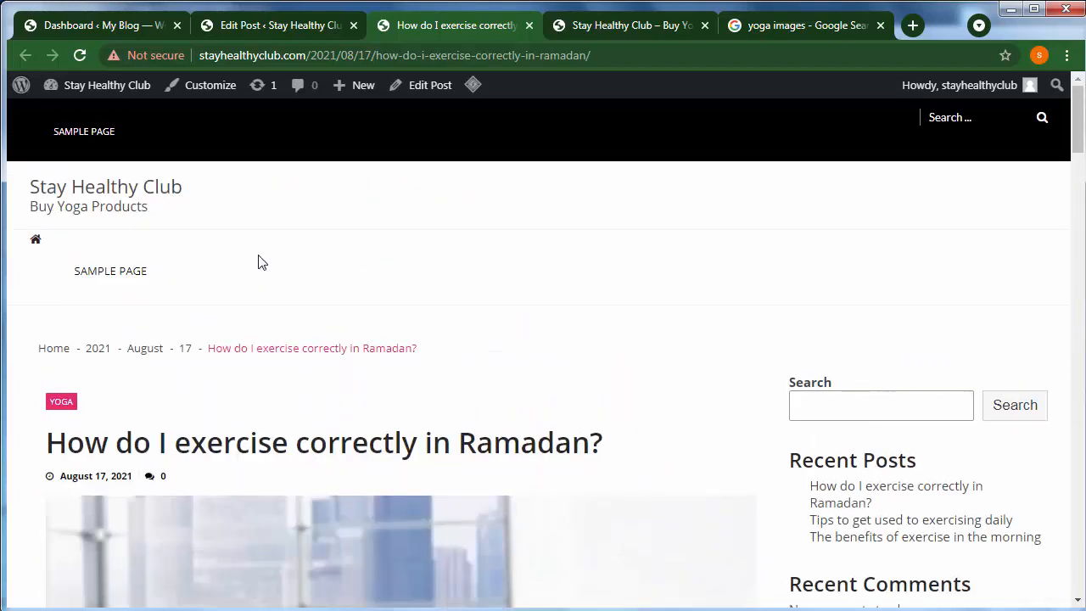
Start another new post and paste the whole text of the file "13-Tips for beginners to exercise properly" into its body
click(241, 28)
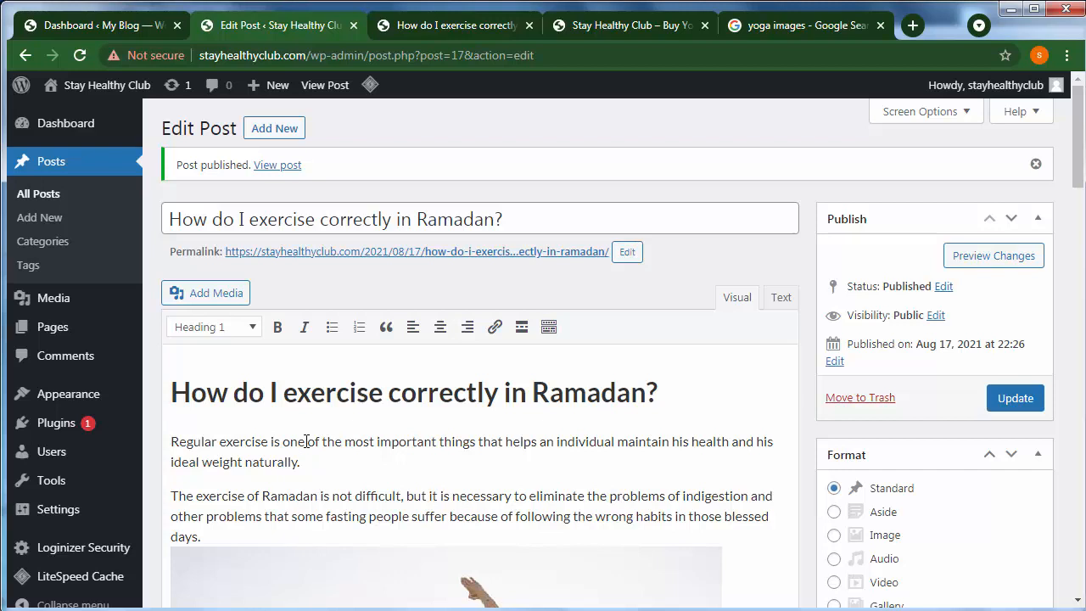
click(286, 133)
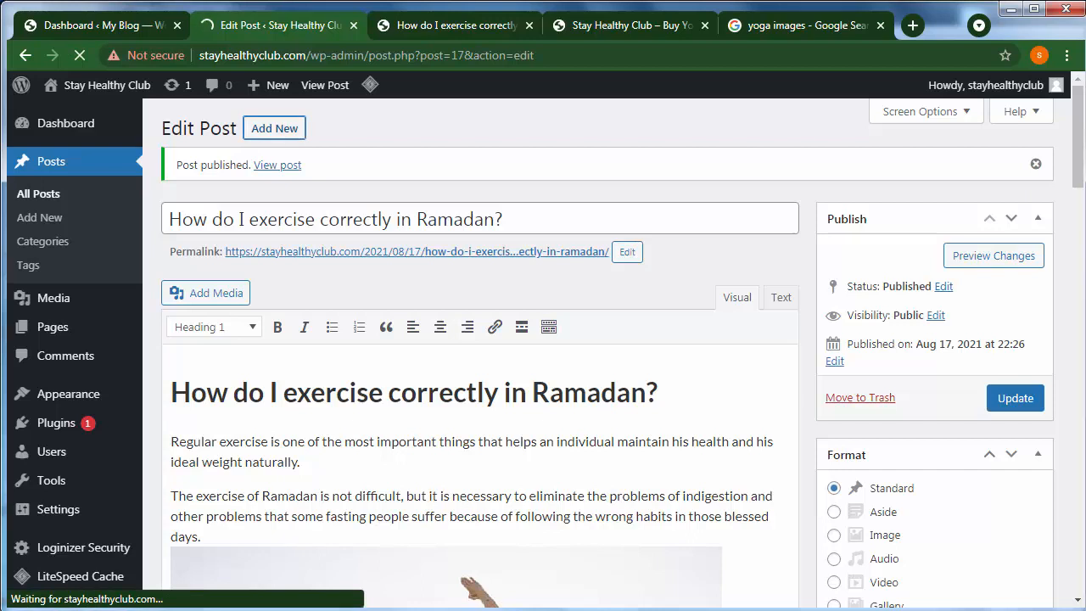
mouse_move(441, 609)
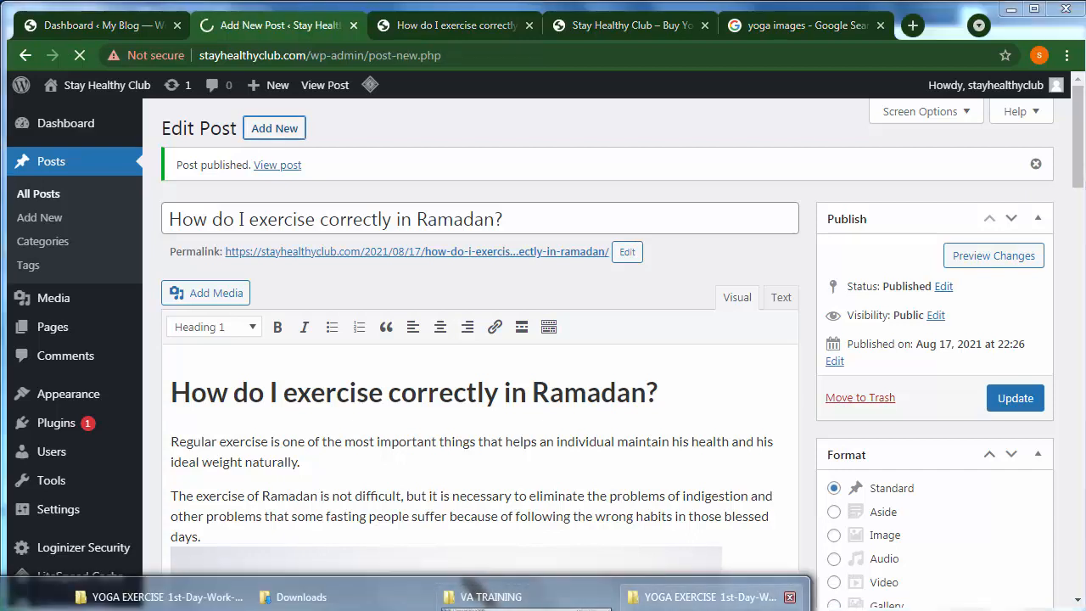
click(710, 599)
double_click(187, 280)
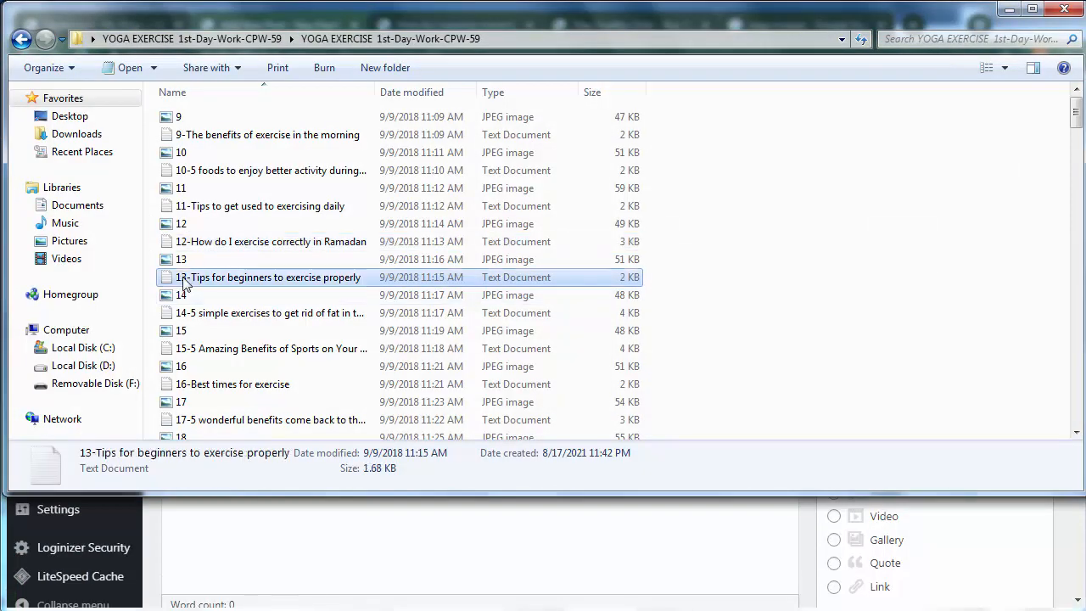
key(ctrl+a)
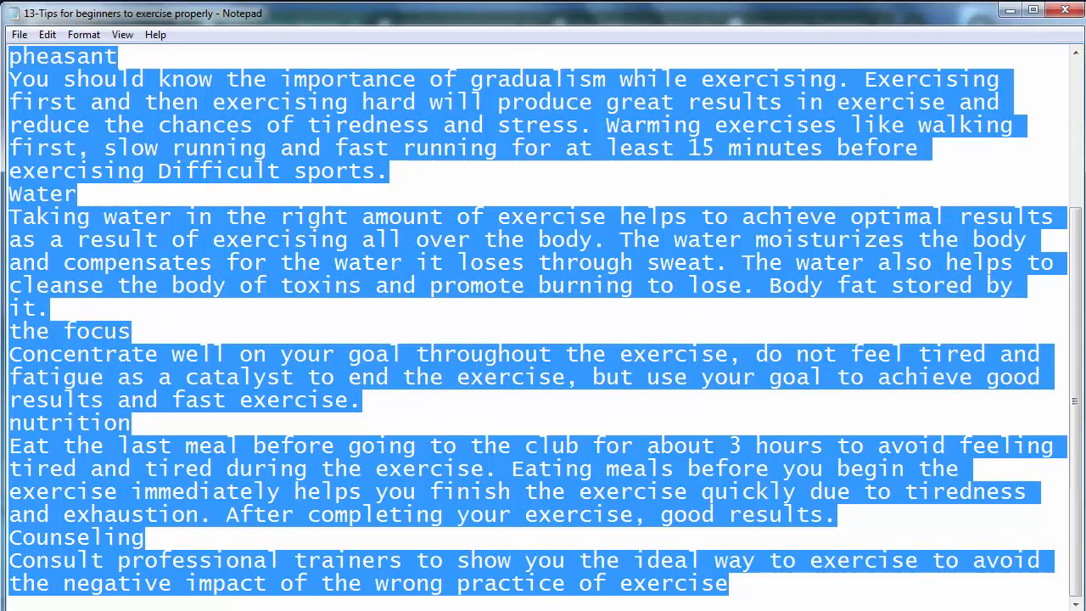
key(alt+Tab)
click(310, 388)
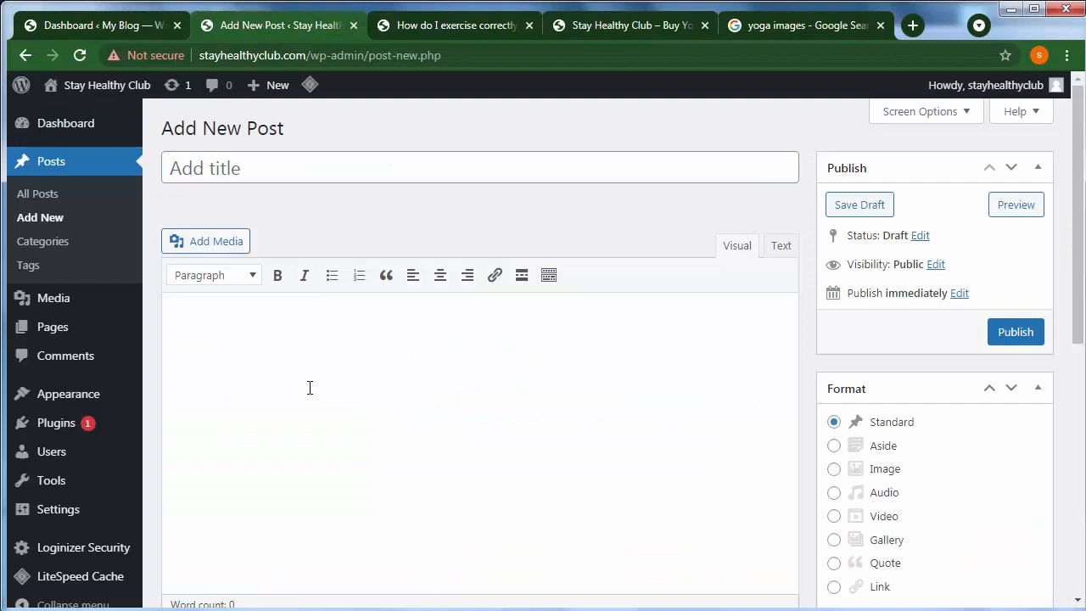
key(ctrl+v)
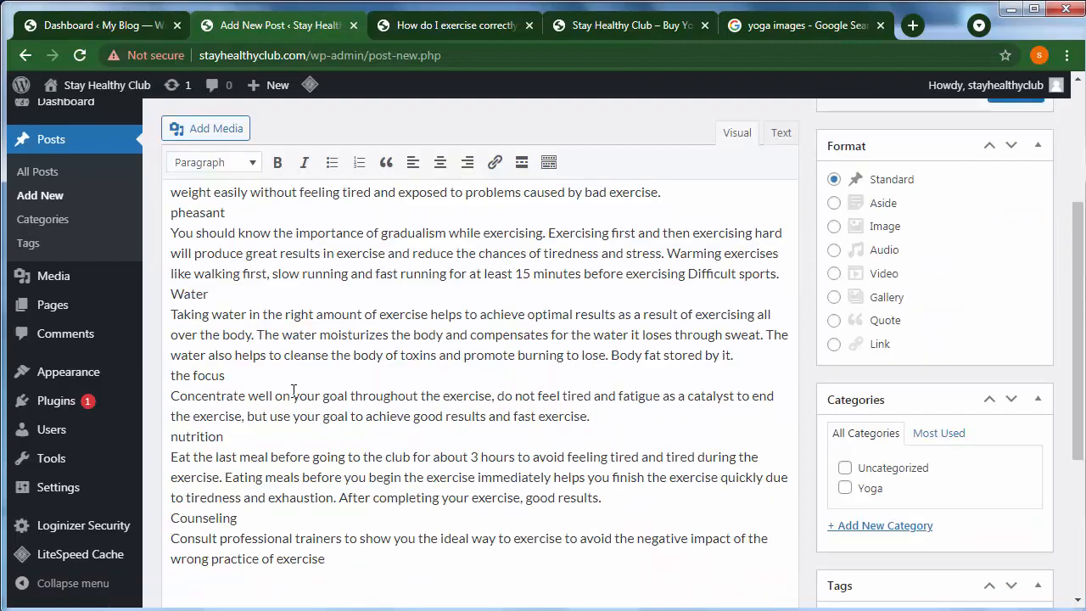
Copy the body's first line, "Tips for beginners to exercise properly", into the post title
key(ctrl+Home)
key(shift+End)
key(ctrl+c)
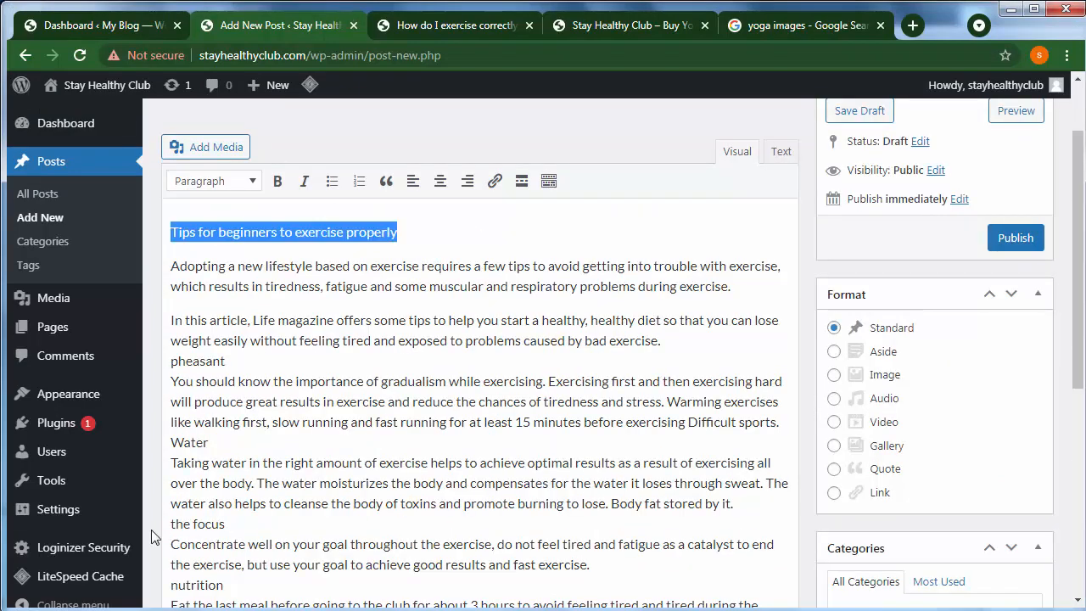
scroll(170, 407, up, 2)
click(227, 170)
key(ctrl+v)
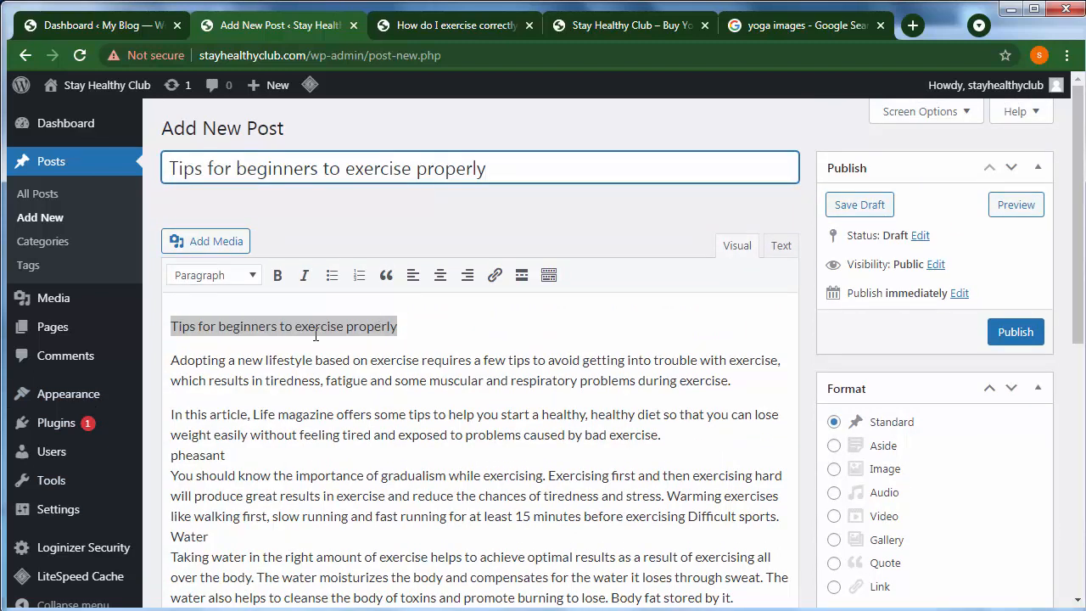
Format the body's first line, "Tips for beginners to exercise properly", as Heading 1
click(227, 275)
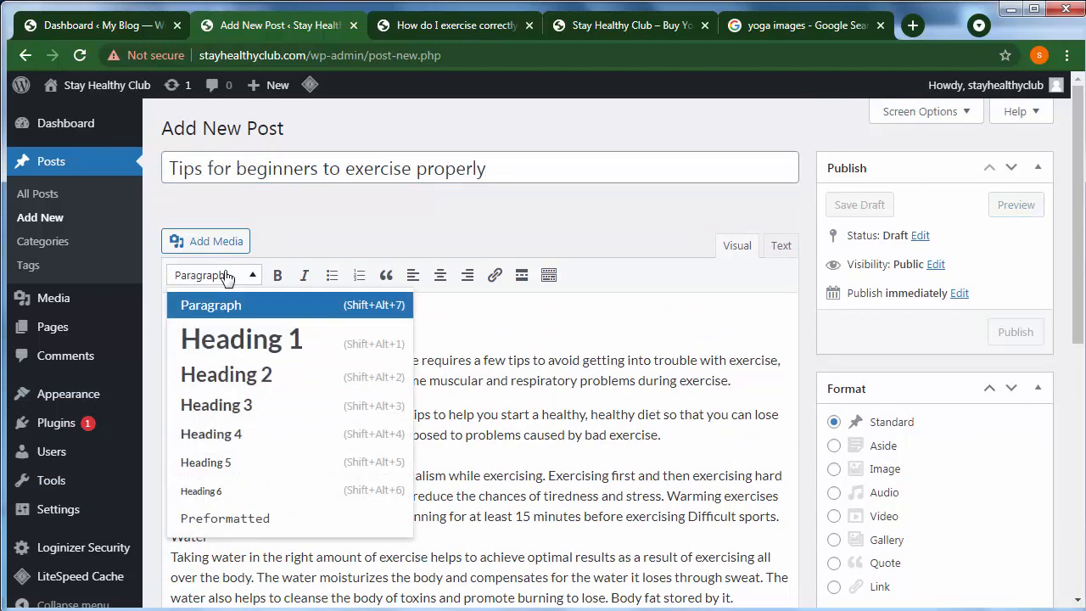
click(222, 341)
click(220, 361)
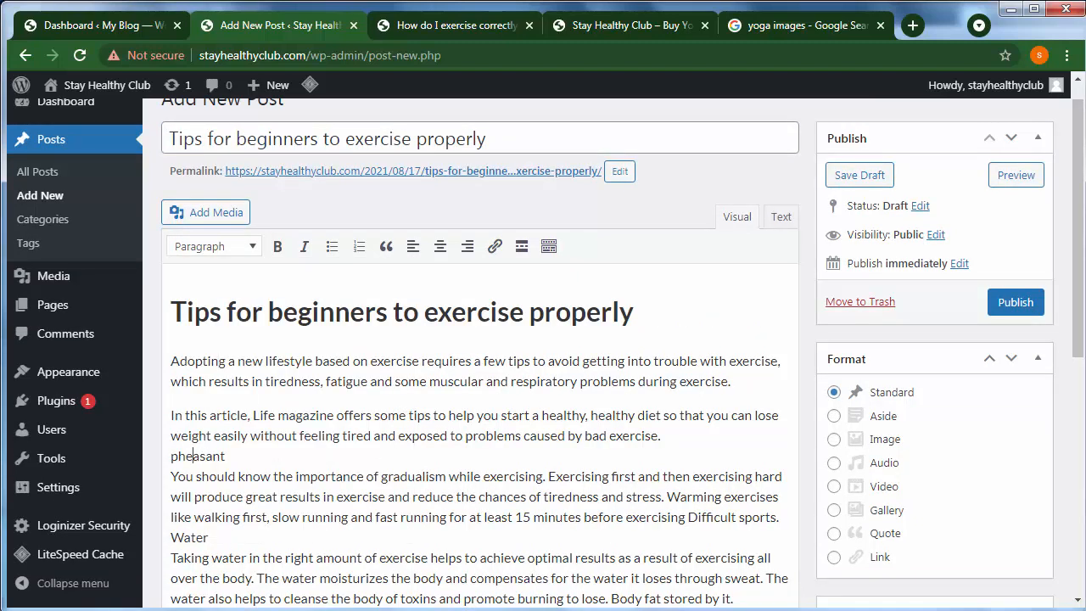
Break the "pheasant" and "Water" lines of the body out into separate paragraphs
key(Return)
key(Down)
key(Return)
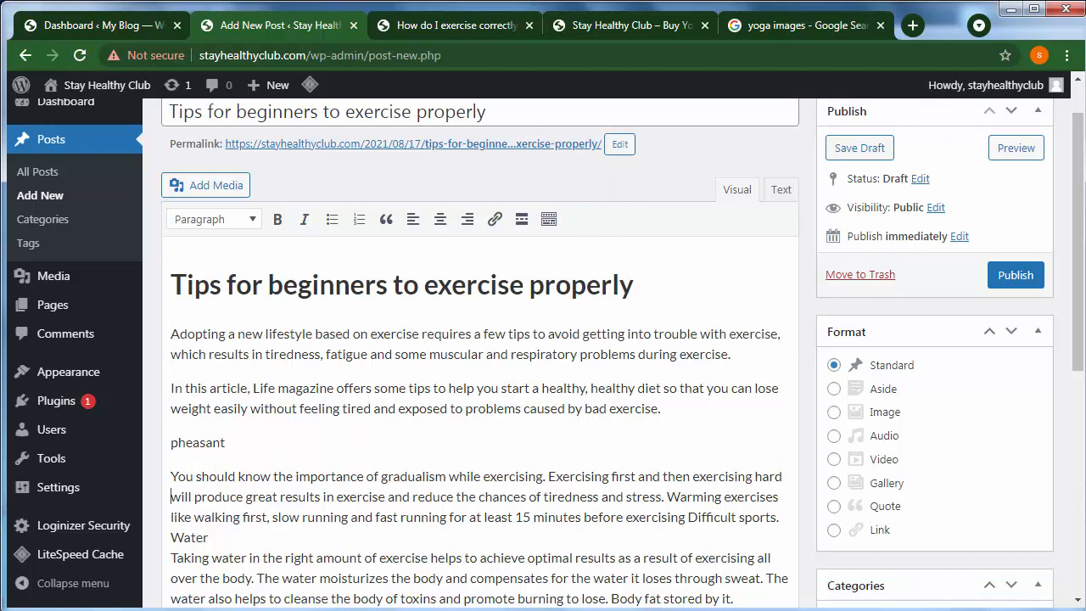
key(Return)
key(Down)
key(Return)
Break the "the focus" and "nutrition" lines of the body out into separate paragraphs
key(Down)
key(Down)
key(Down)
key(Down)
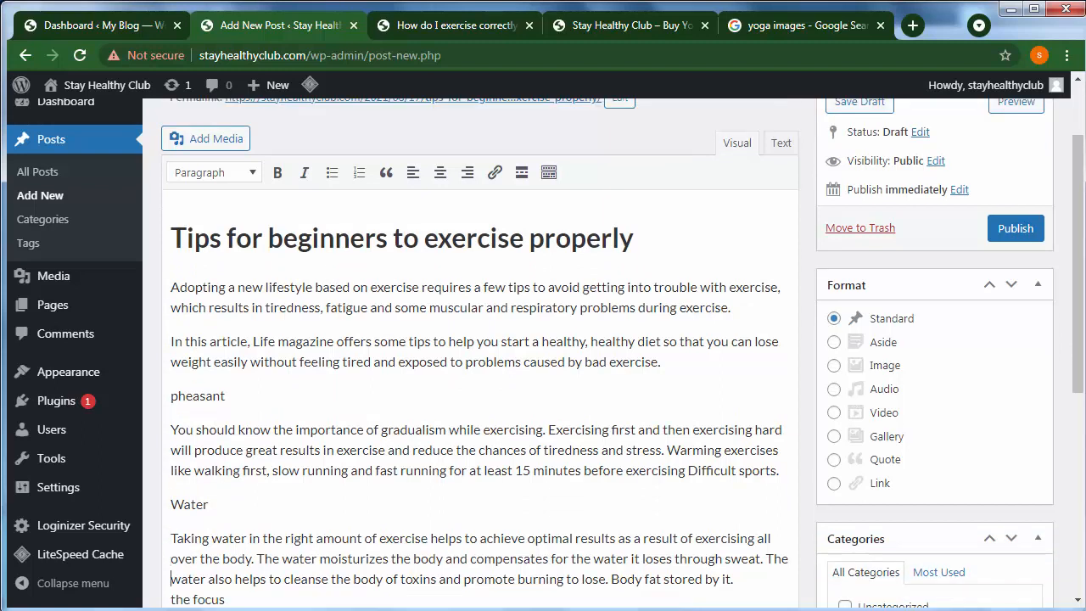
key(Return)
key(Down)
key(Down)
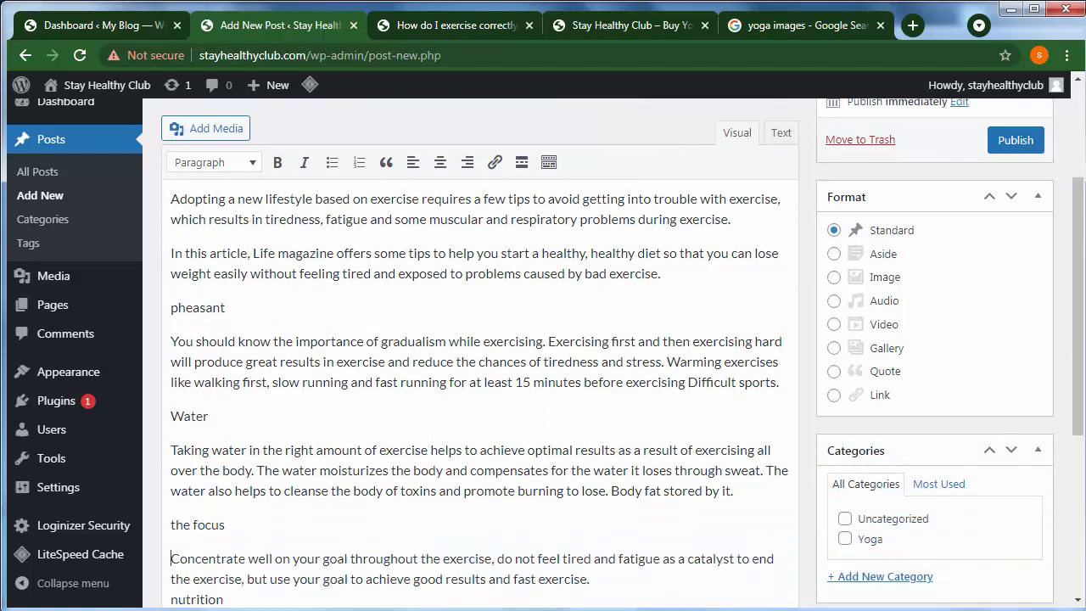
key(Return)
key(Down)
key(Return)
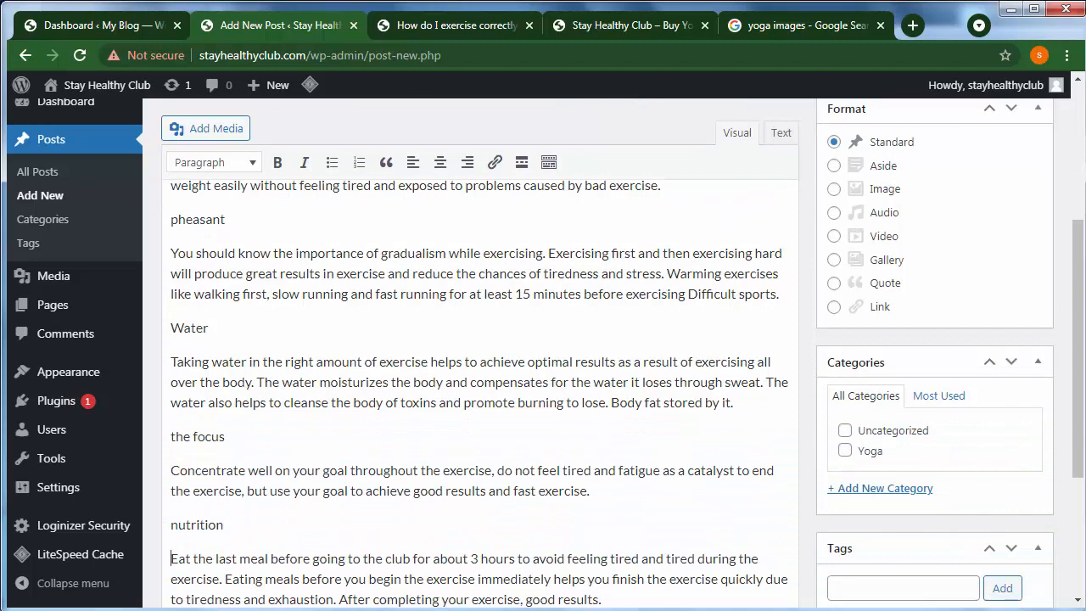
Break the "Counseling" line near the end of the body out into its own paragraph
key(Down)
key(Down)
key(Down)
key(Down)
key(Return)
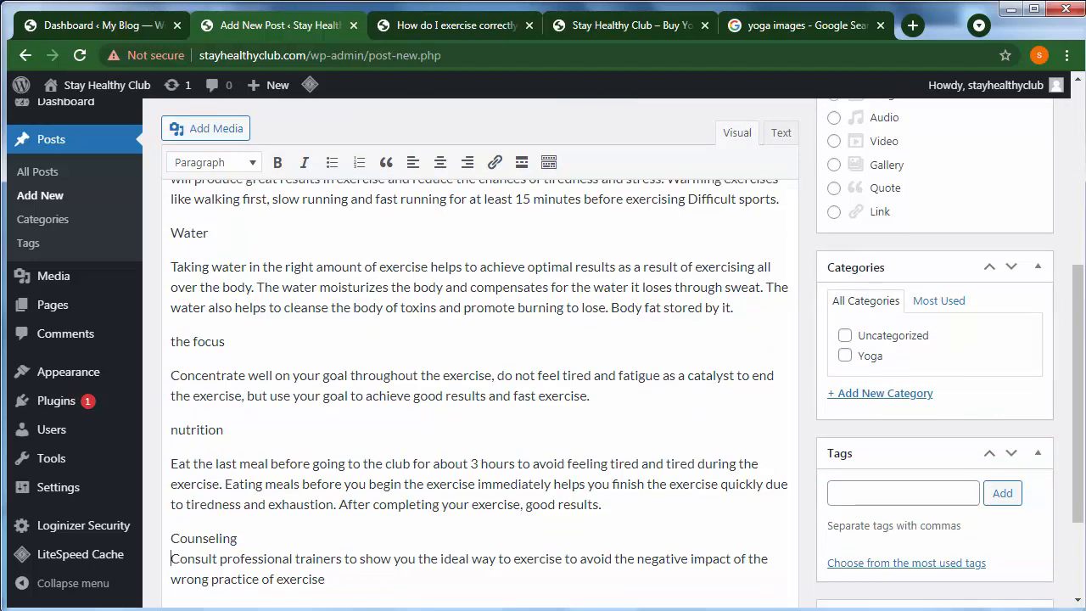
key(Down)
key(Return)
Format the "Counseling" line as Heading 2
key(Down)
key(Down)
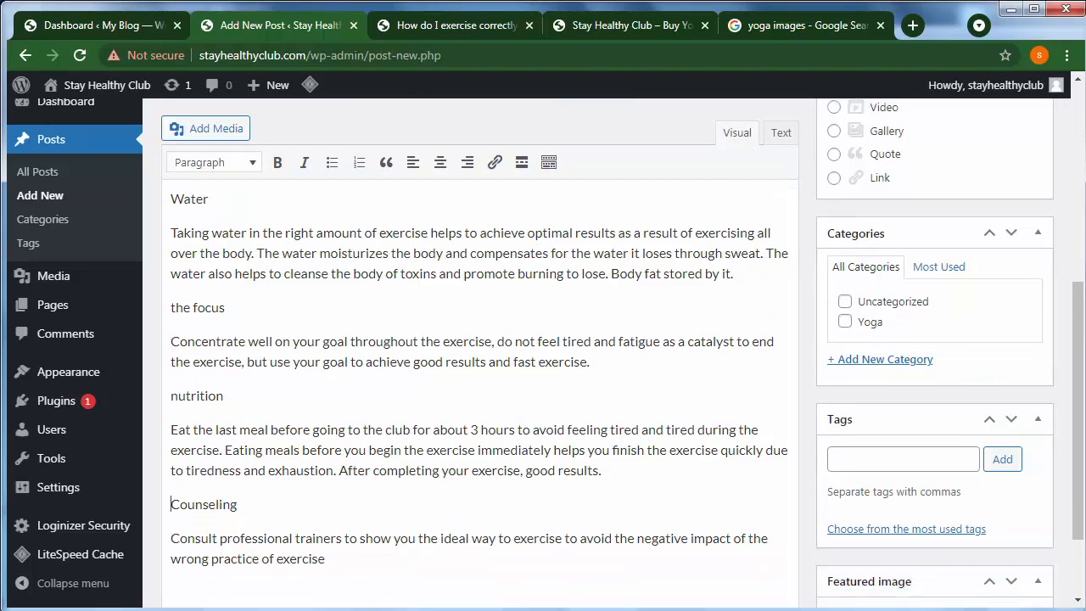
key(shift+End)
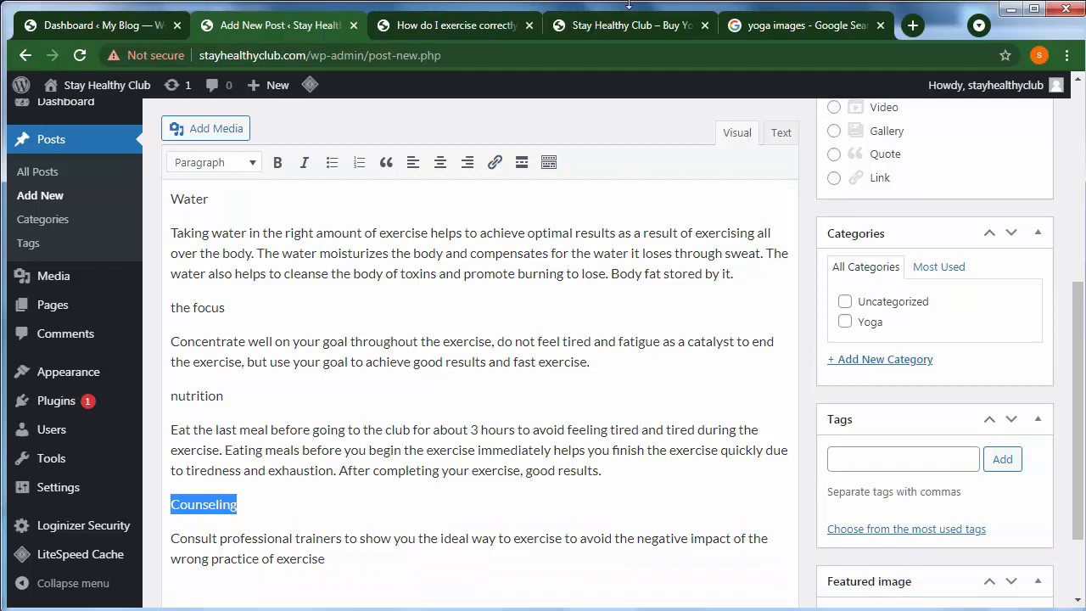
click(218, 164)
click(227, 269)
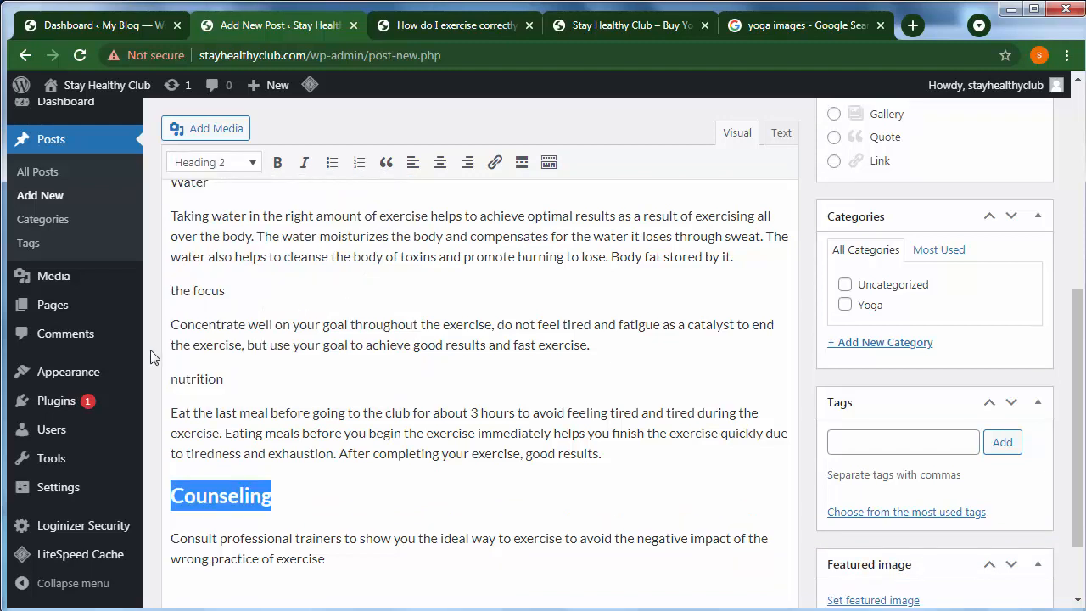
Capitalize the "nutrition" line as "Nutrition" and format it as Heading 2
click(174, 374)
key(shift+Left)
text(N)
key(shift+End)
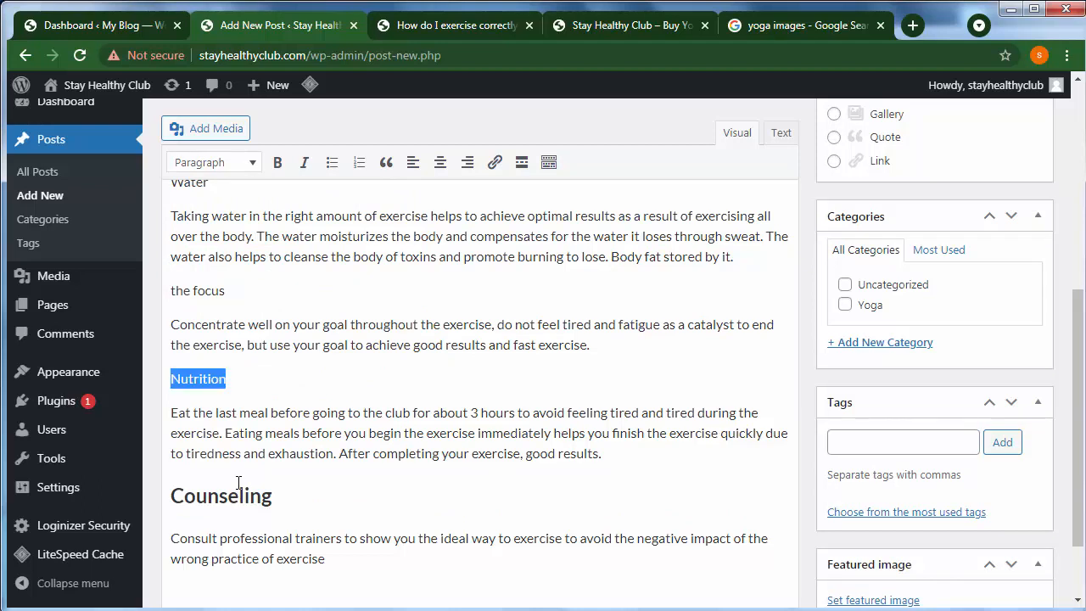
click(226, 162)
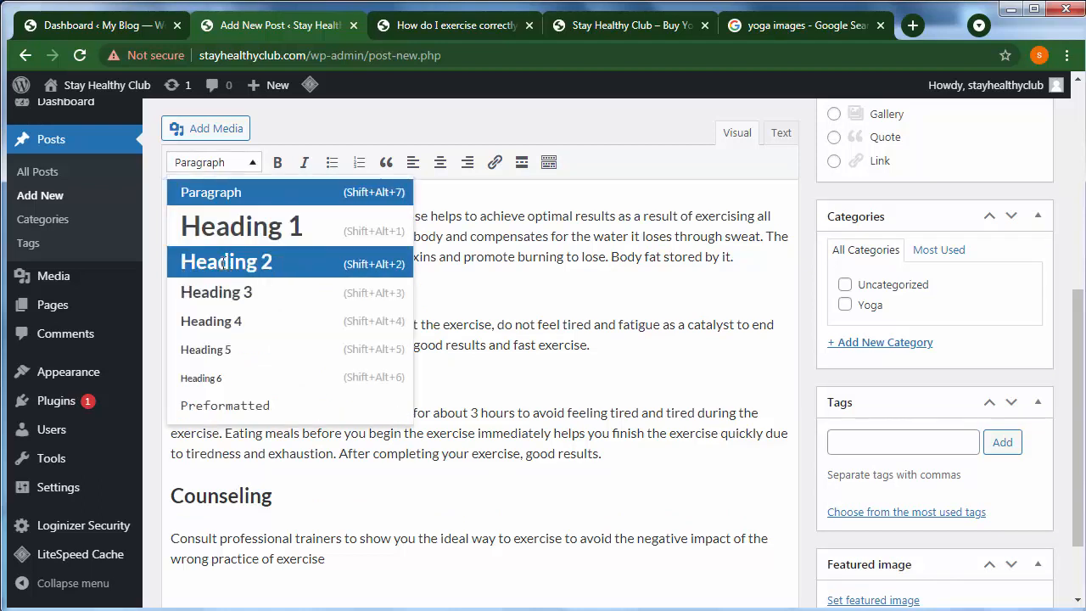
click(225, 259)
Capitalize the "the focus" line as "The Focus" and format it as Heading 2
click(188, 274)
key(shift+Right)
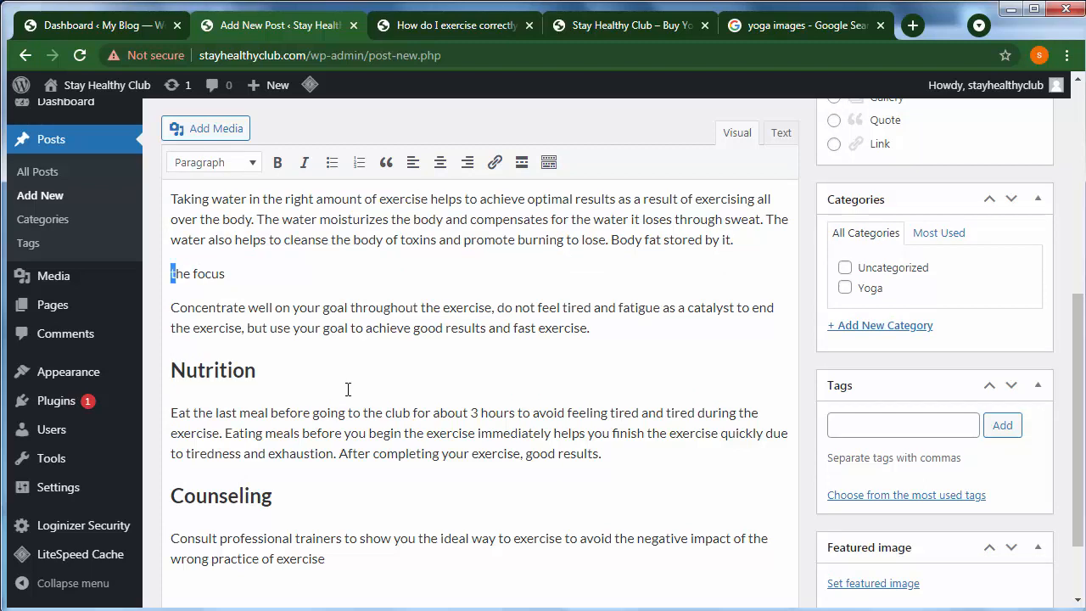
text(The F)
key(shift+End)
click(245, 163)
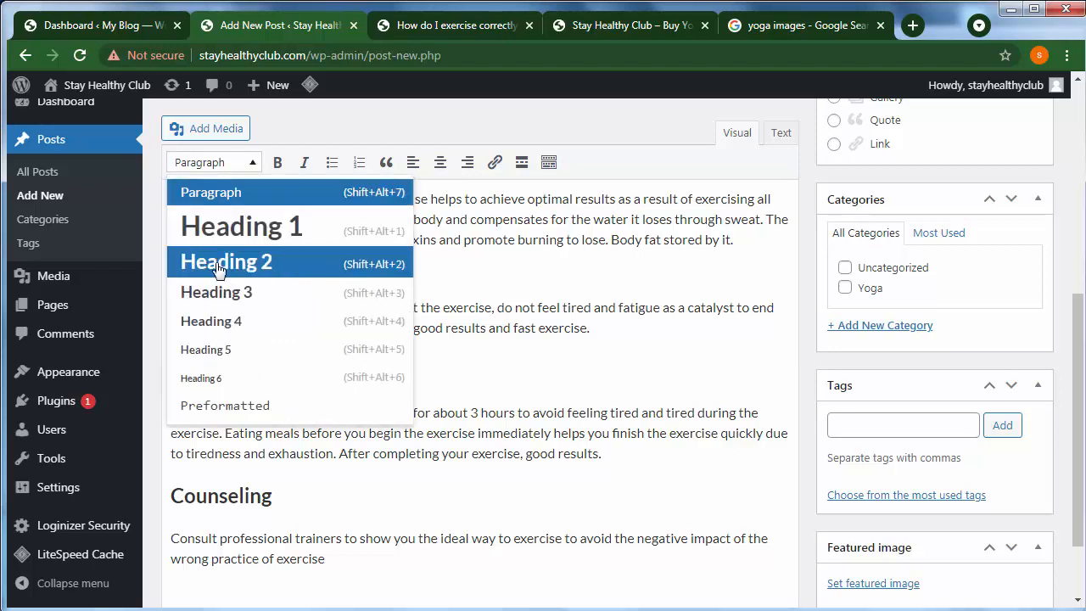
click(218, 261)
Format the "Water" line as Heading 2
scroll(212, 339, up, 2)
click(180, 317)
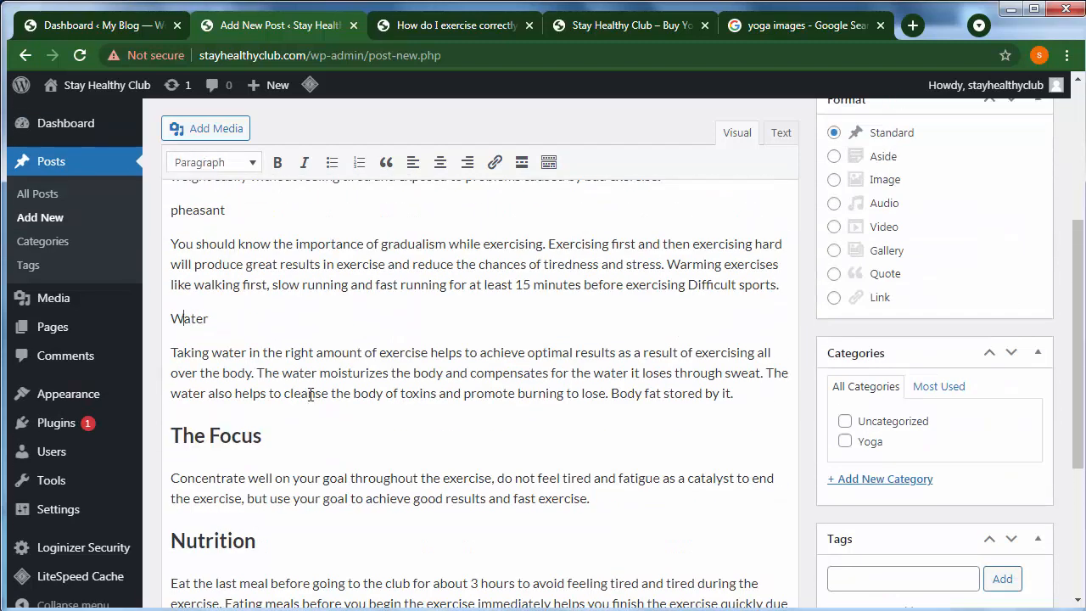
key(shift+End)
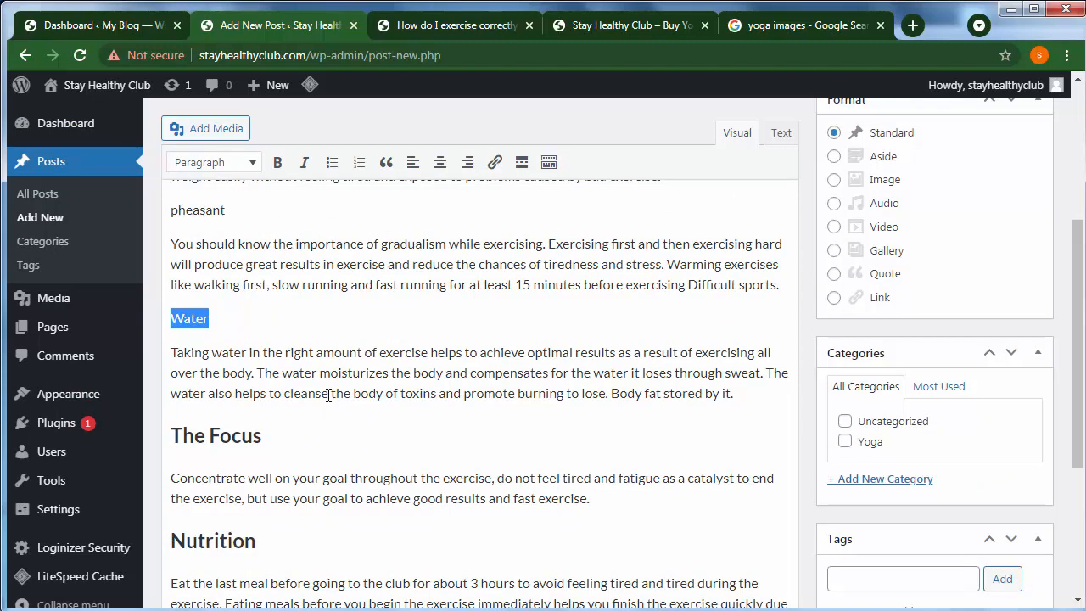
click(246, 163)
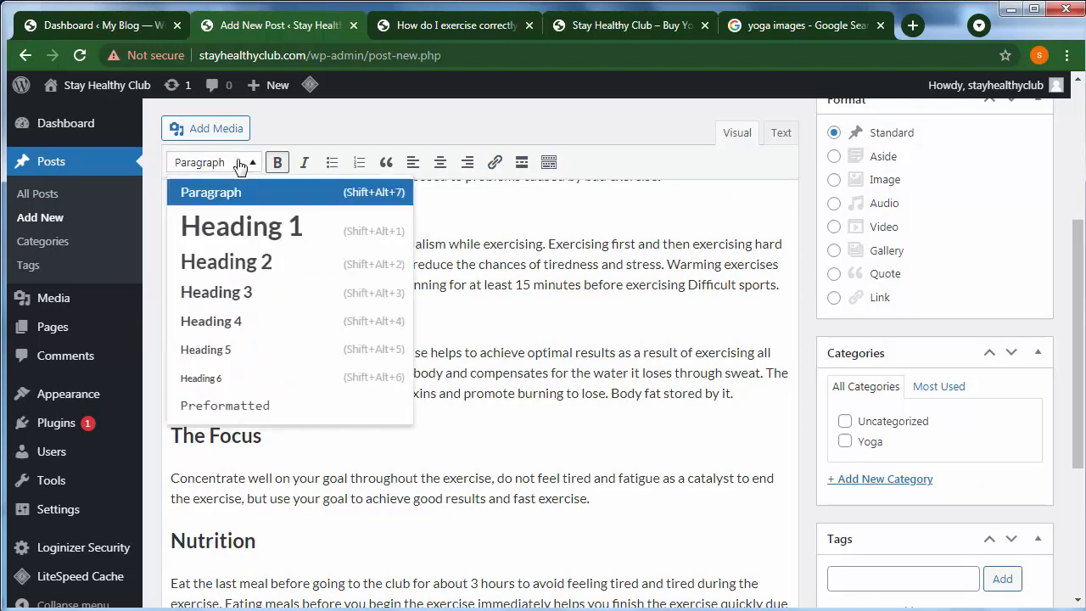
click(224, 259)
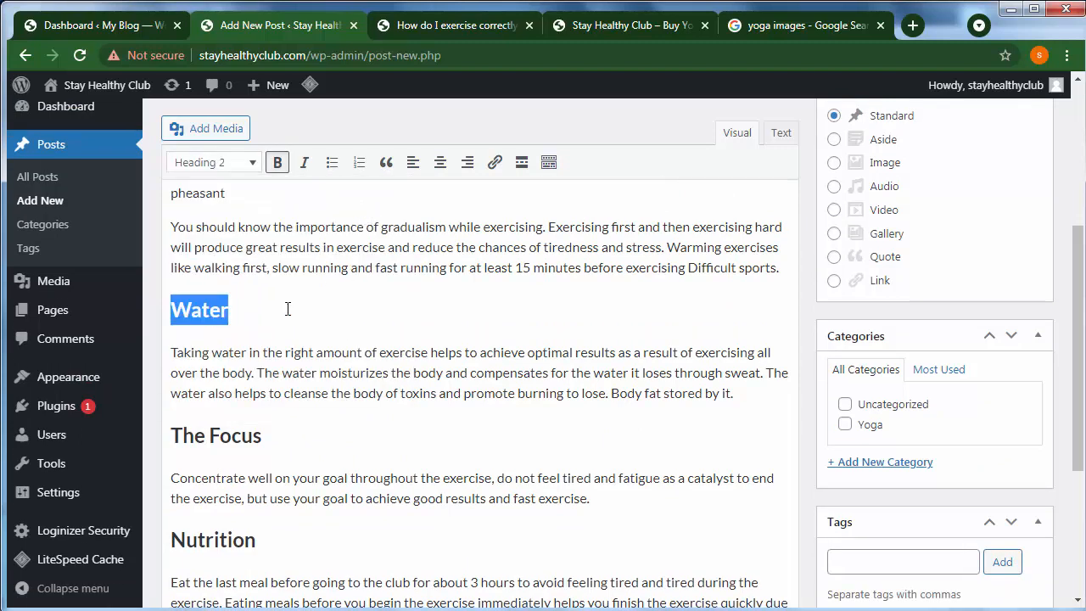
Capitalize the "pheasant" line as "Pheasant" and format it as Heading 2
scroll(280, 326, up, 2)
click(209, 374)
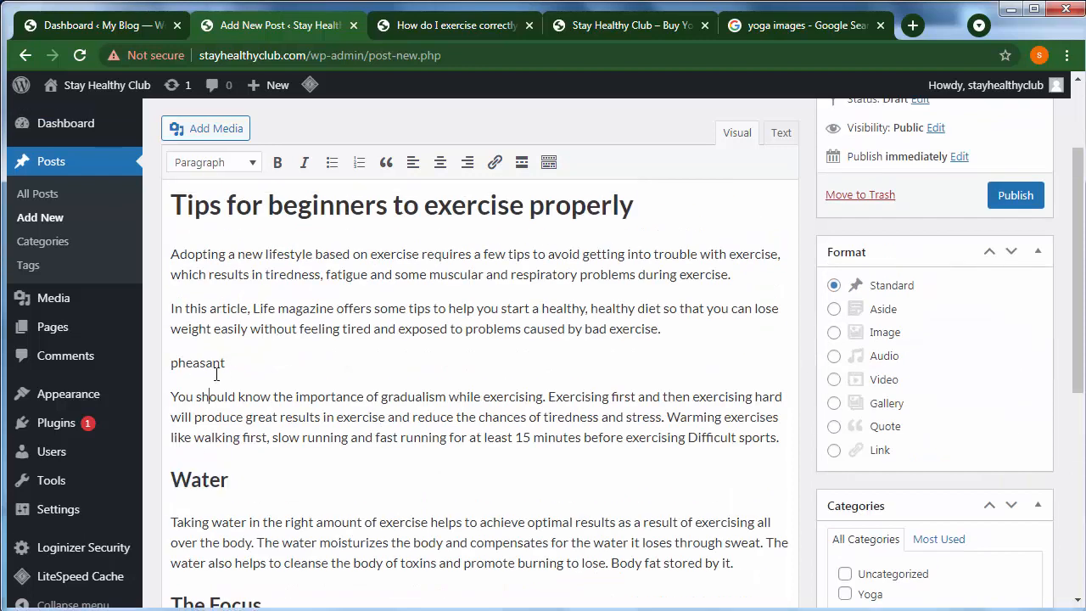
key(Home)
key(shift+Right)
text(P)
key(shift+End)
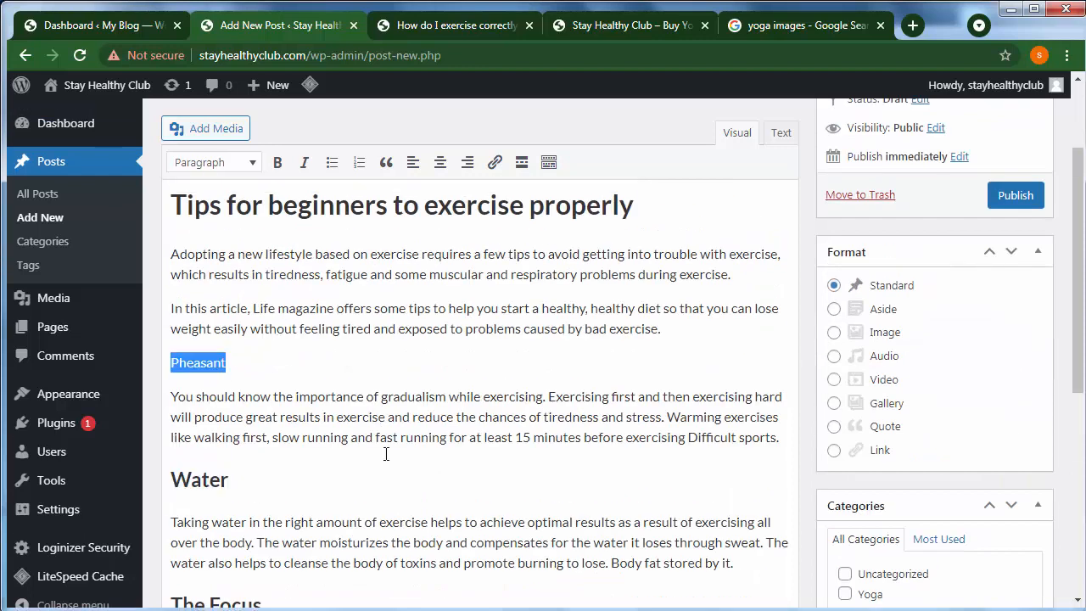
click(212, 162)
click(219, 262)
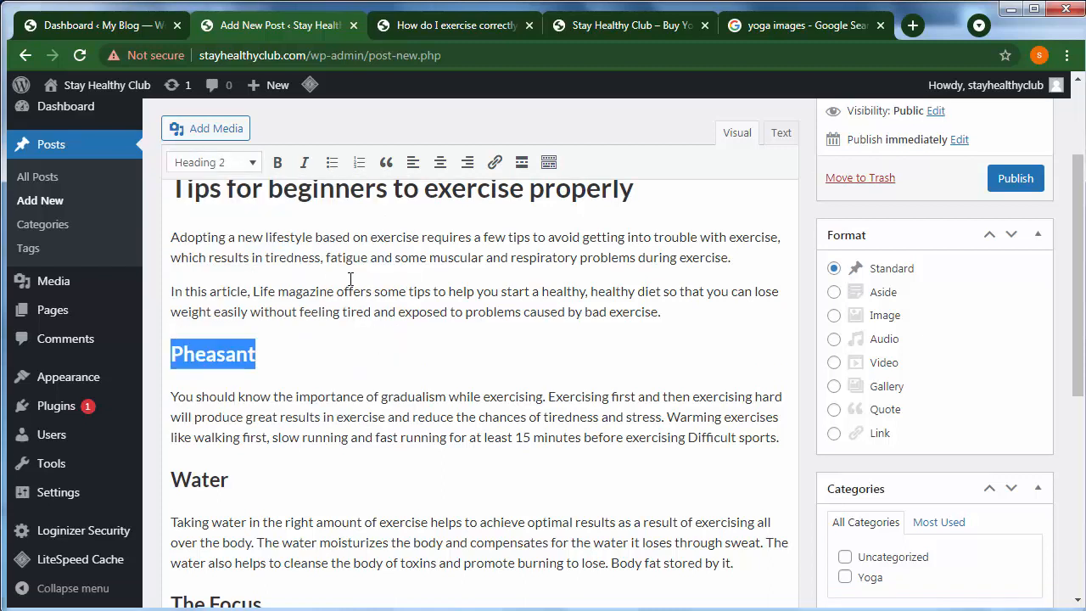
click(493, 359)
Assign the post to the Yoga category
scroll(348, 398, up, 2)
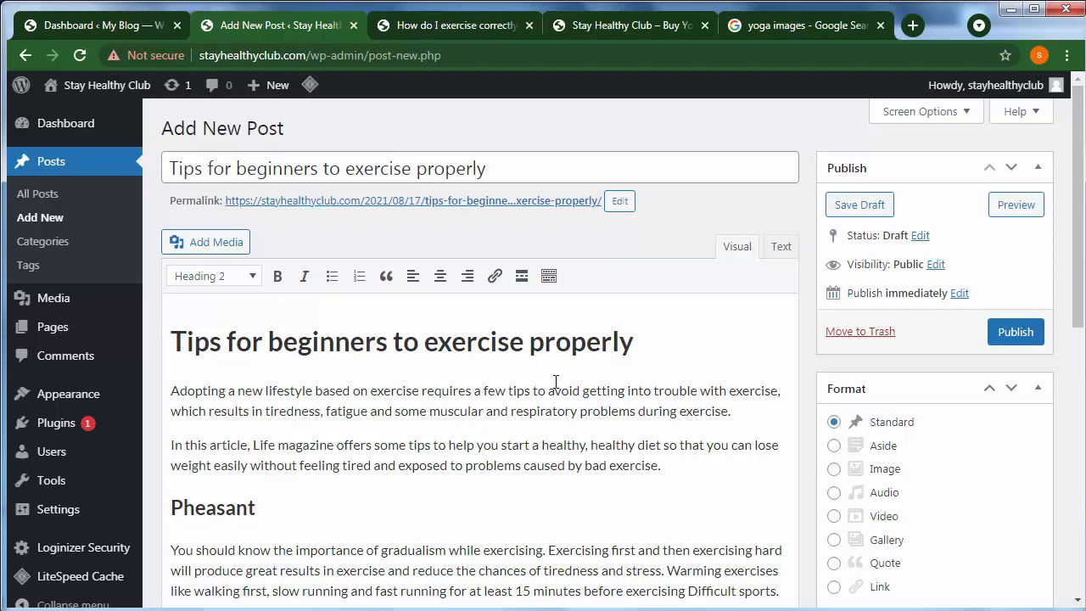
scroll(848, 411, down, 4)
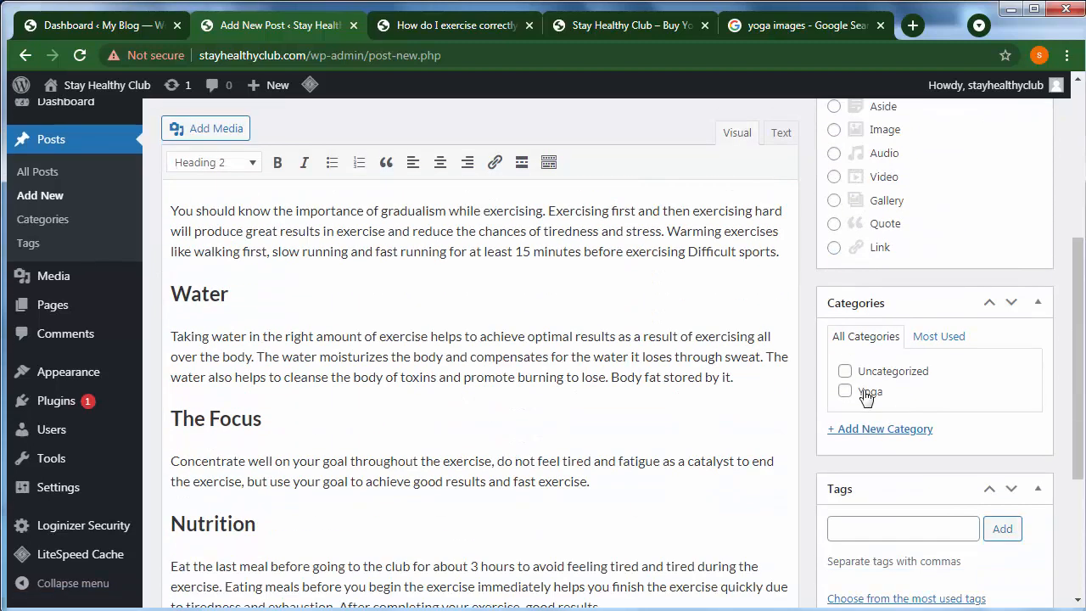
click(845, 391)
Upload the JPEG image "13" from the yoga exercise folder and set it as the post's featured image
scroll(806, 390, down, 3)
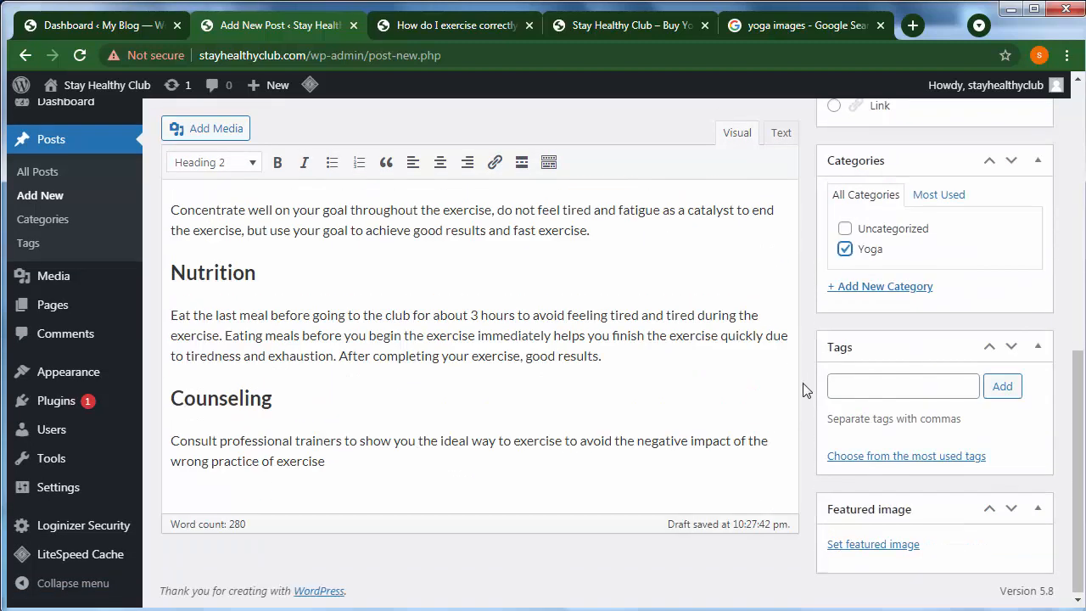
click(871, 550)
click(85, 155)
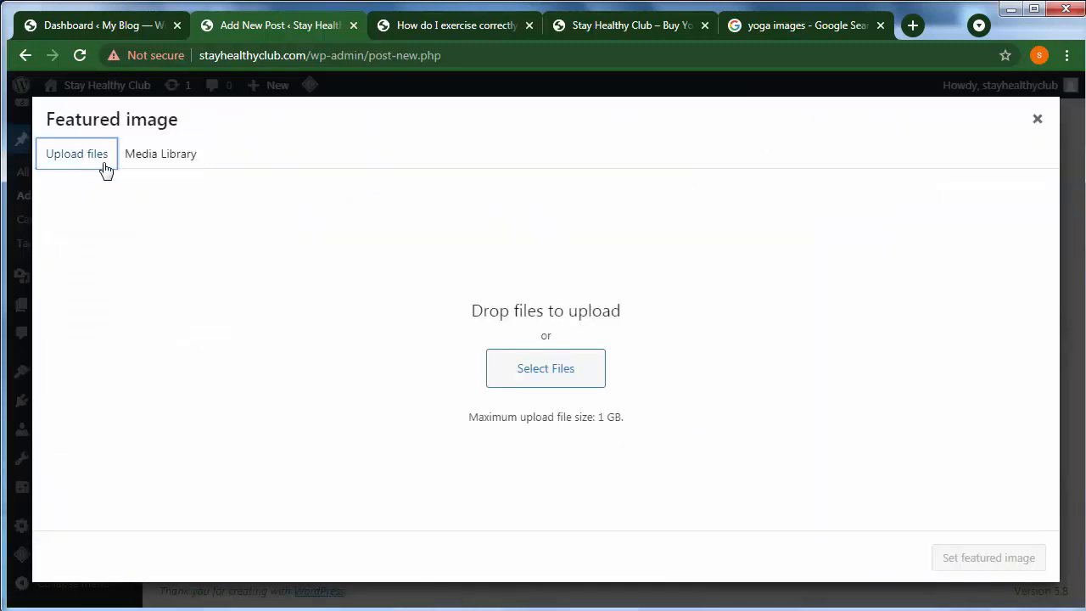
click(549, 382)
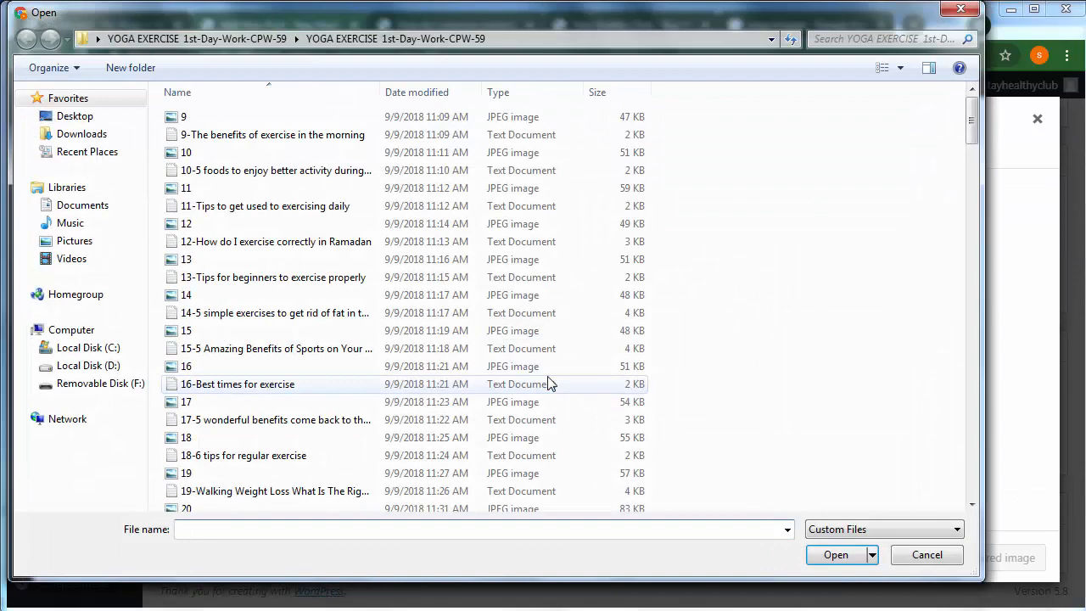
click(178, 260)
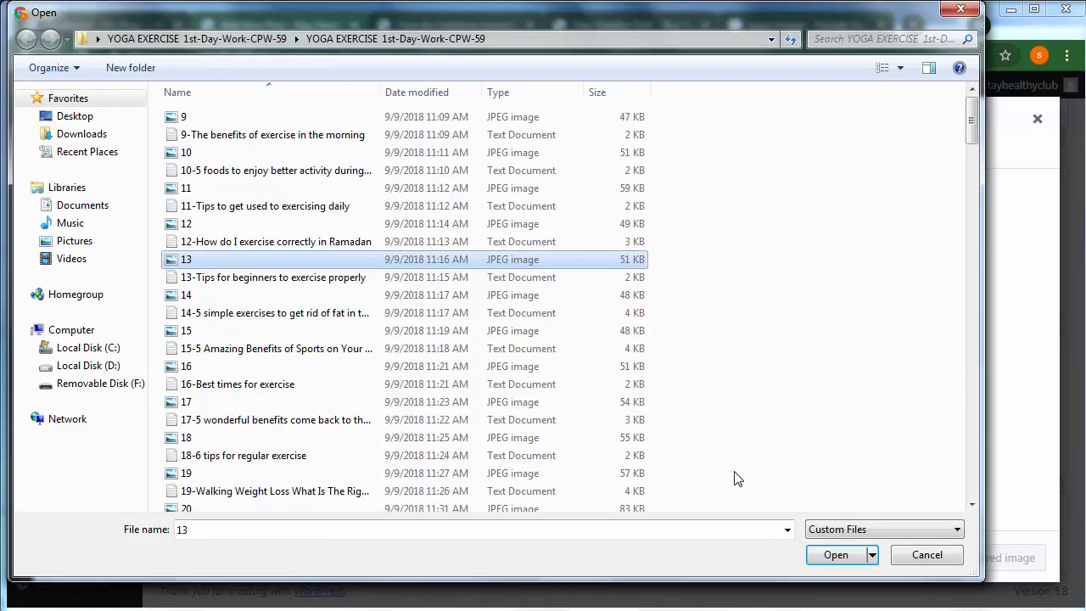
click(829, 557)
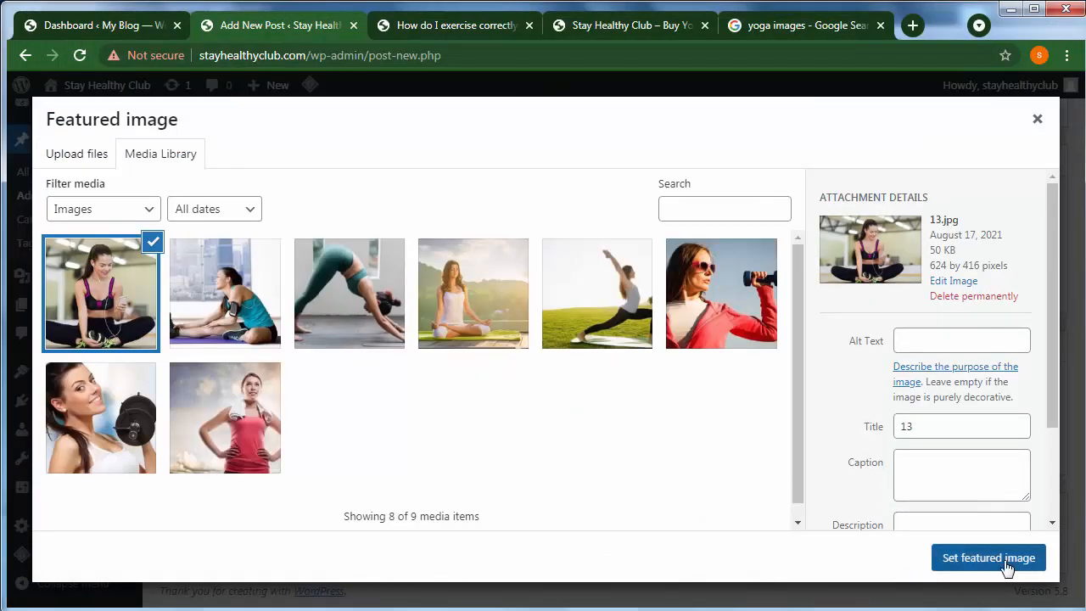
click(1007, 567)
Publish the post and open its live page in a new browser tab
scroll(795, 370, up, 10)
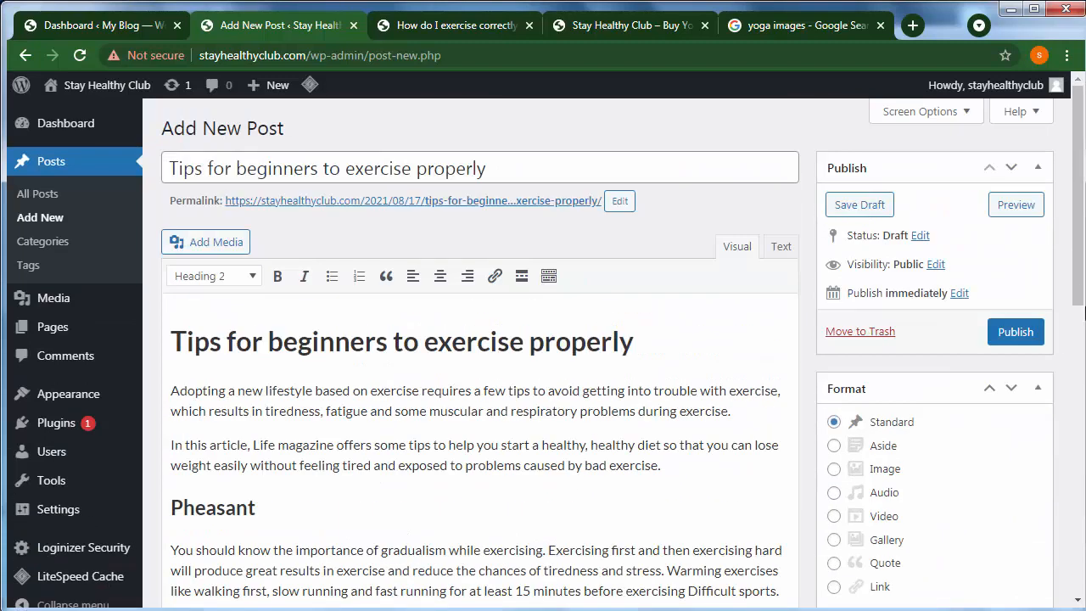
click(1017, 335)
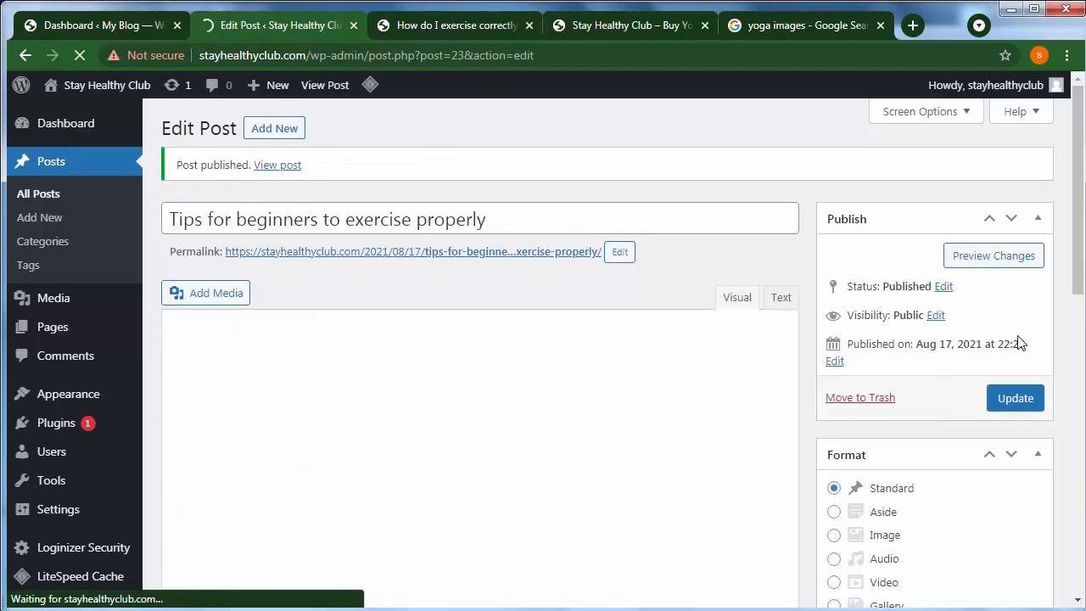
right_click(268, 165)
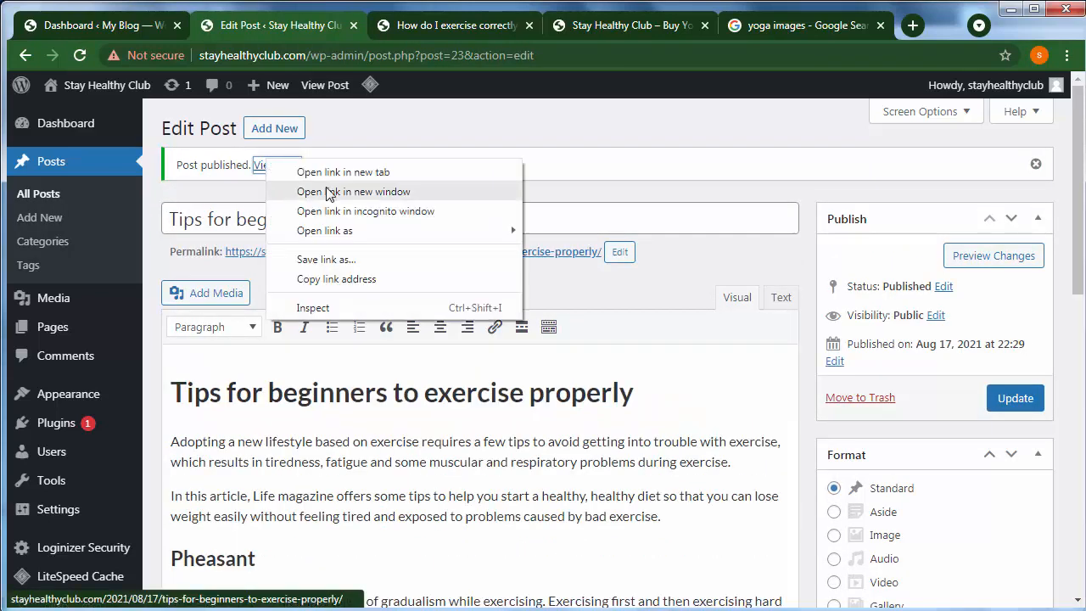
click(347, 169)
click(526, 25)
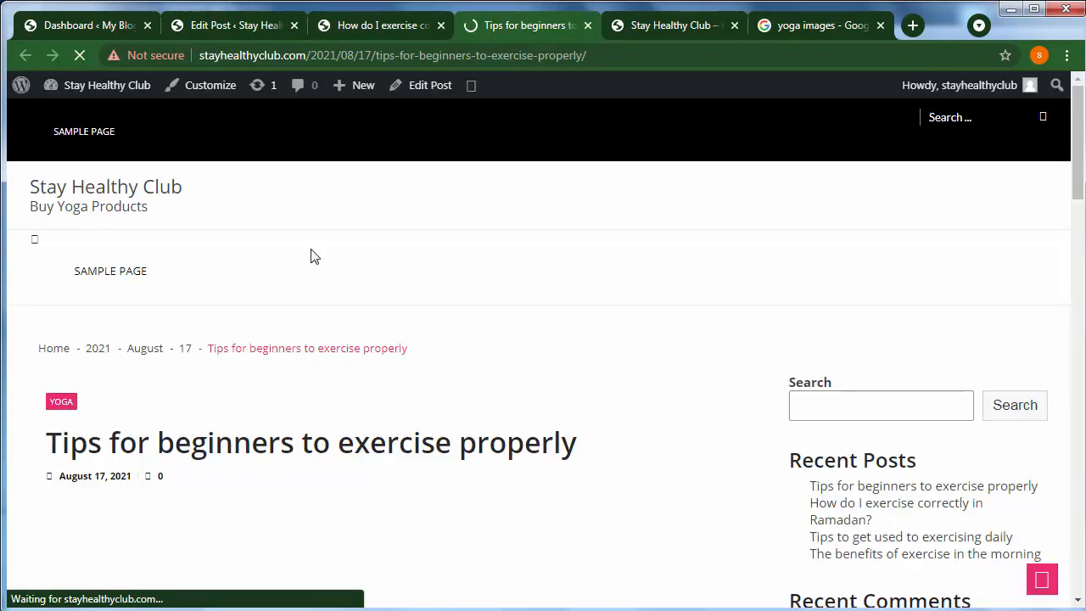
Review the published beginners' tips post, checking its featured image, headings and paragraphs
scroll(265, 271, down, 3)
scroll(333, 297, down, 12)
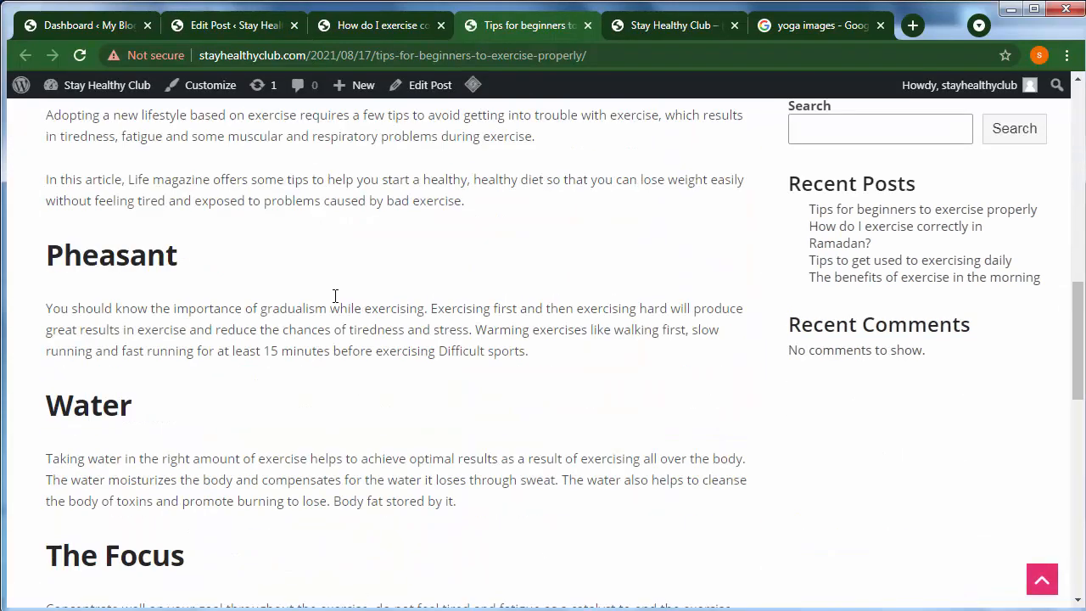
scroll(201, 305, up, 8)
scroll(209, 352, up, 3)
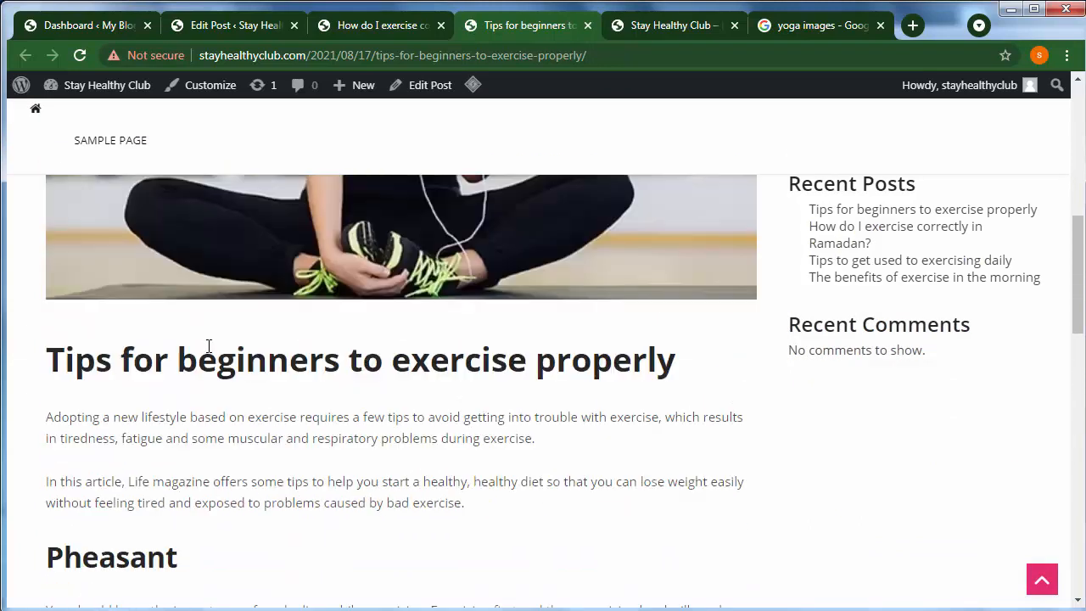
scroll(210, 352, down, 4)
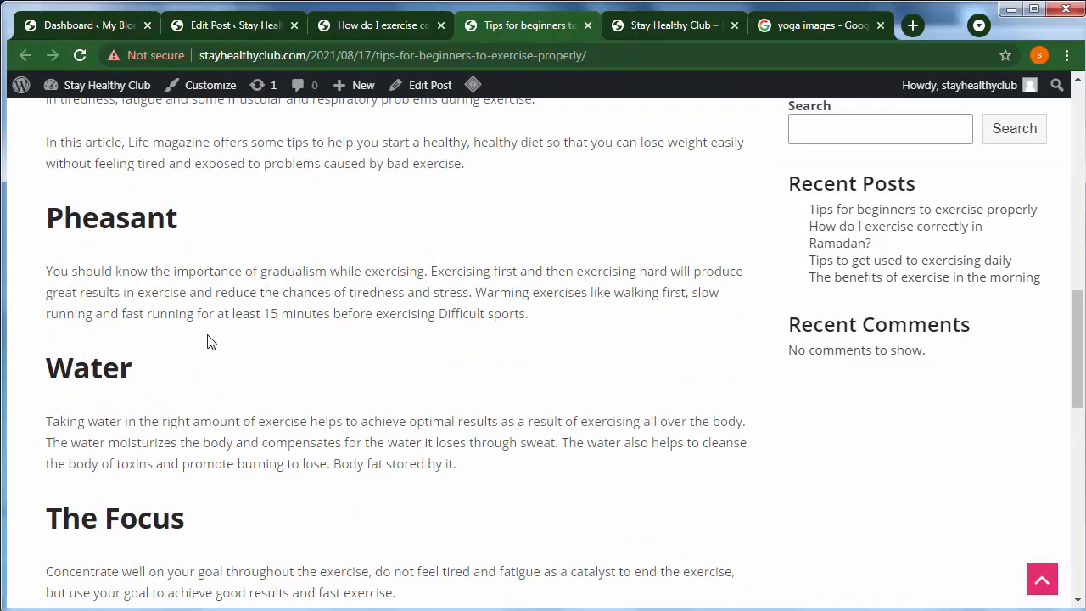